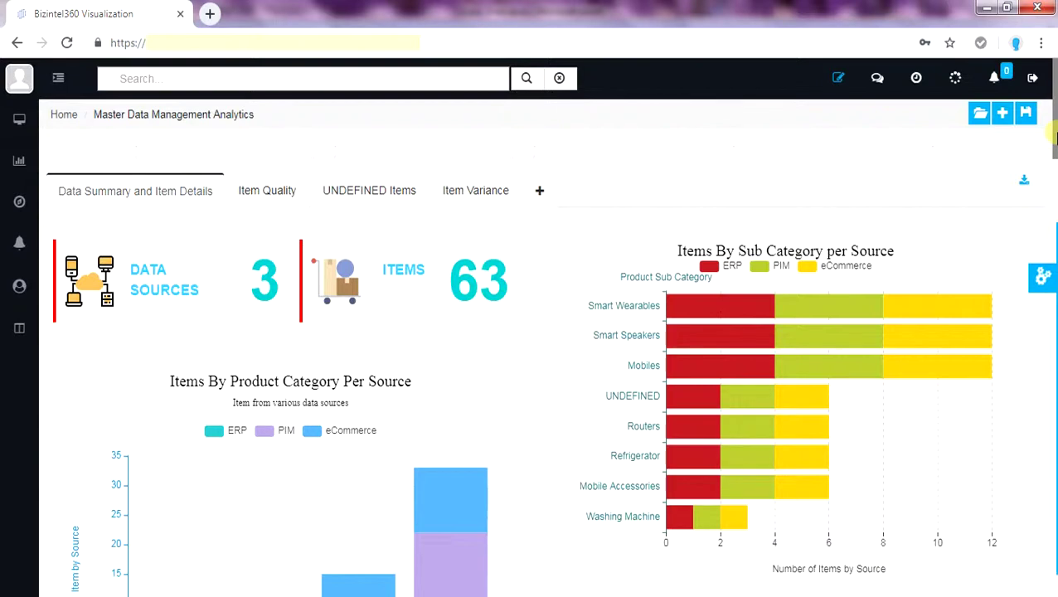
- Scroll through the dashboard charts and inspect the UNDEFINED manufacturer bar
mouse_move(1054, 137)
mouse_down()
mouse_move(1055, 309)
mouse_move(1054, 133)
mouse_up()
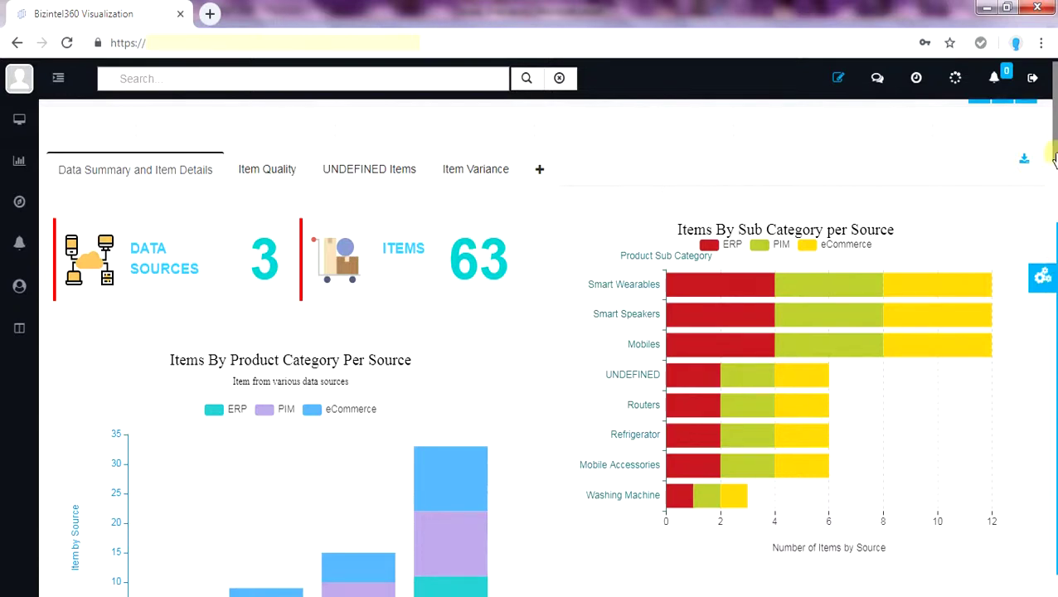
scroll(1053, 145, down, 2)
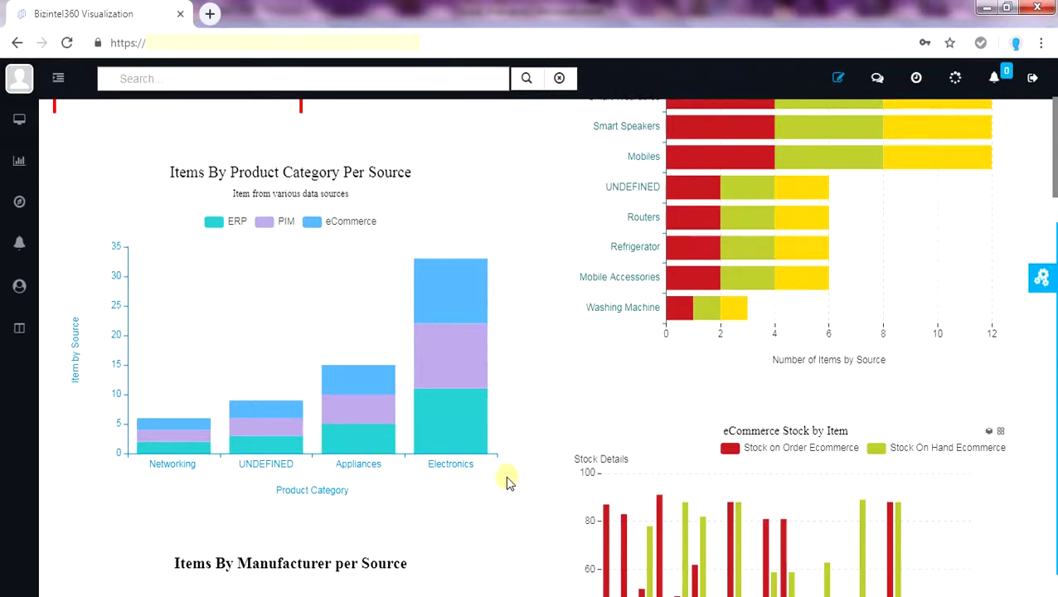
drag(1055, 176, 1055, 236)
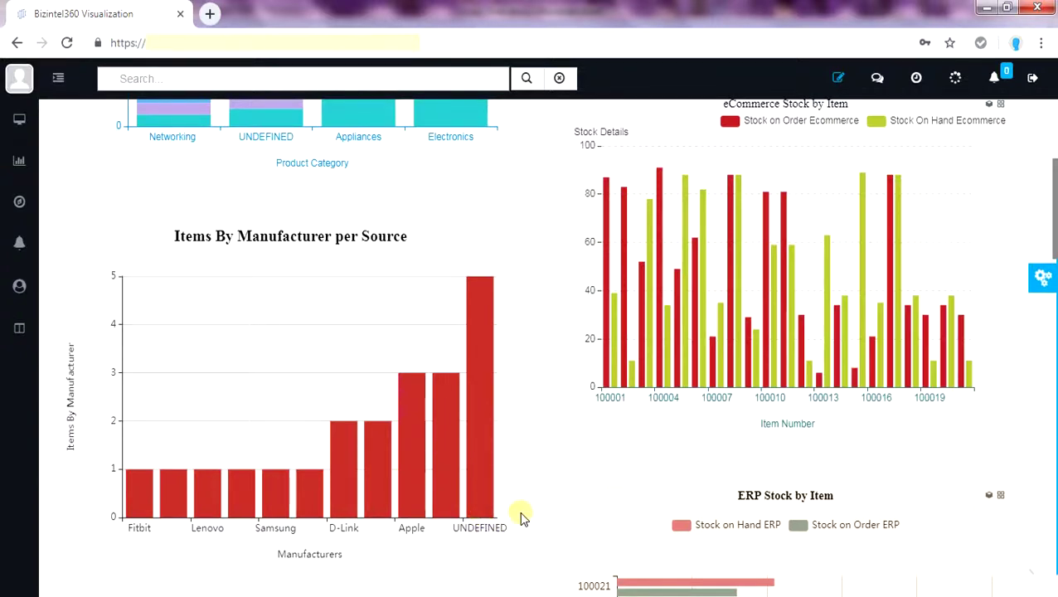
click(489, 516)
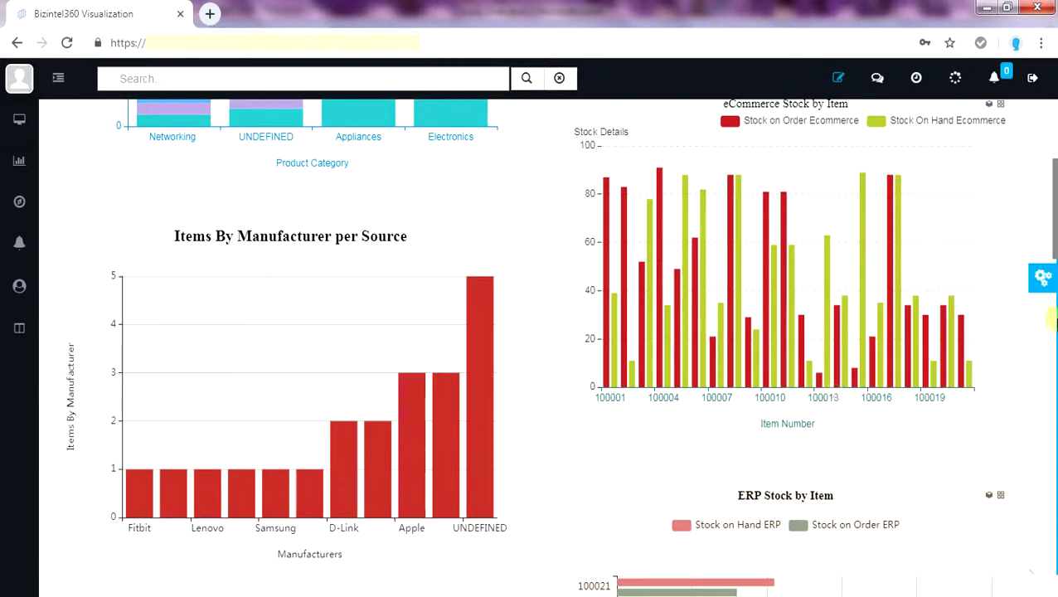
scroll(1051, 226, up, 1)
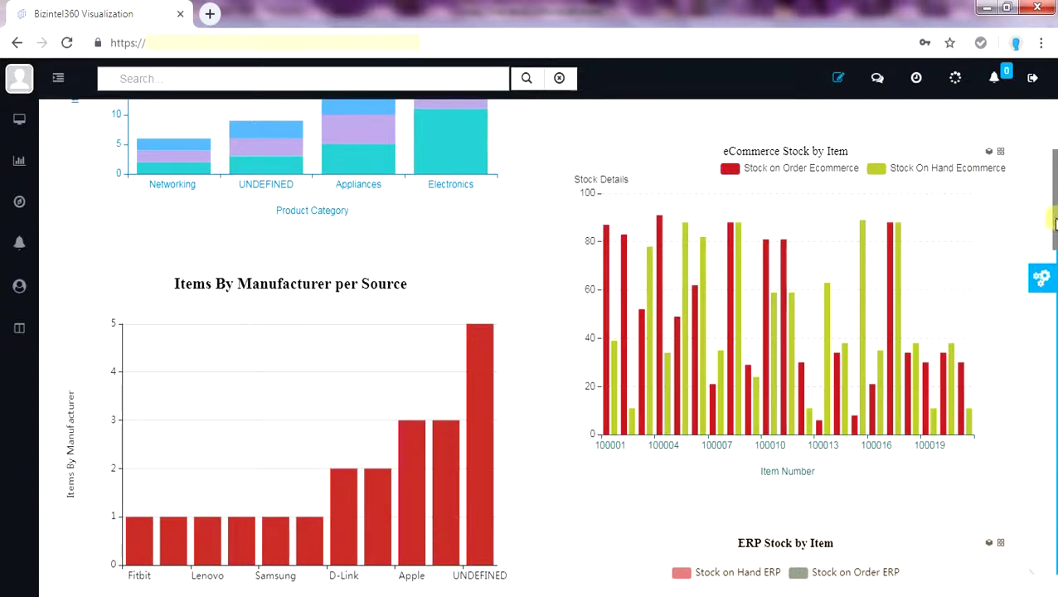
drag(1054, 222, 1054, 305)
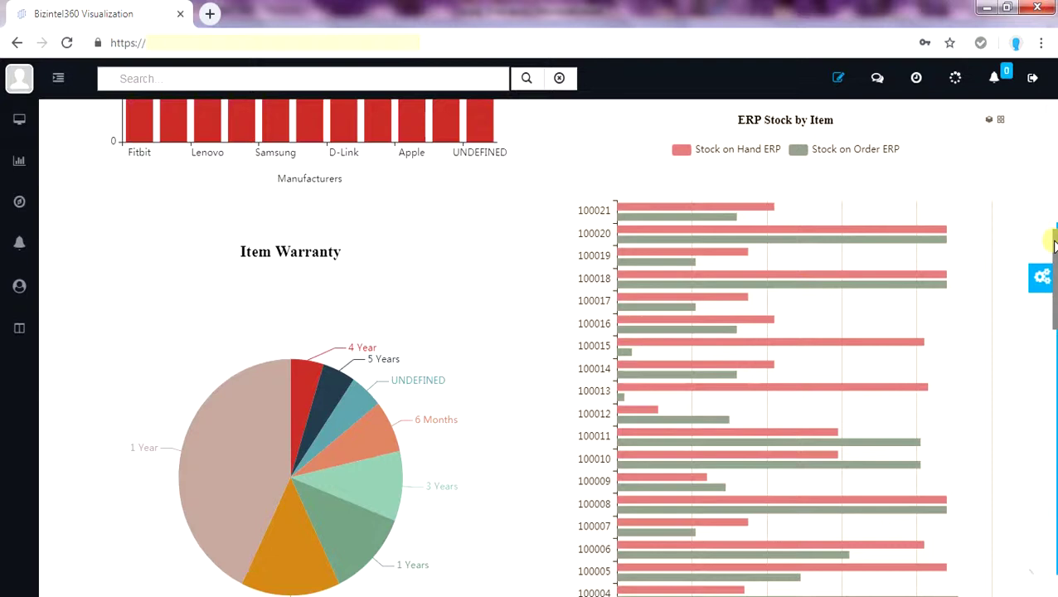
scroll(1054, 241, down, 2)
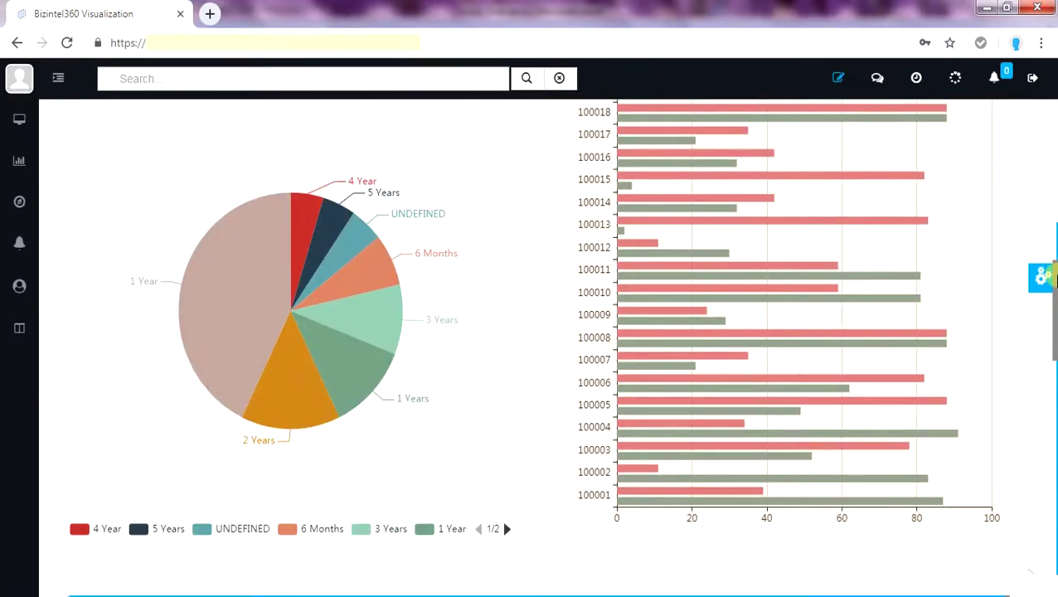
scroll(1053, 279, up, 1)
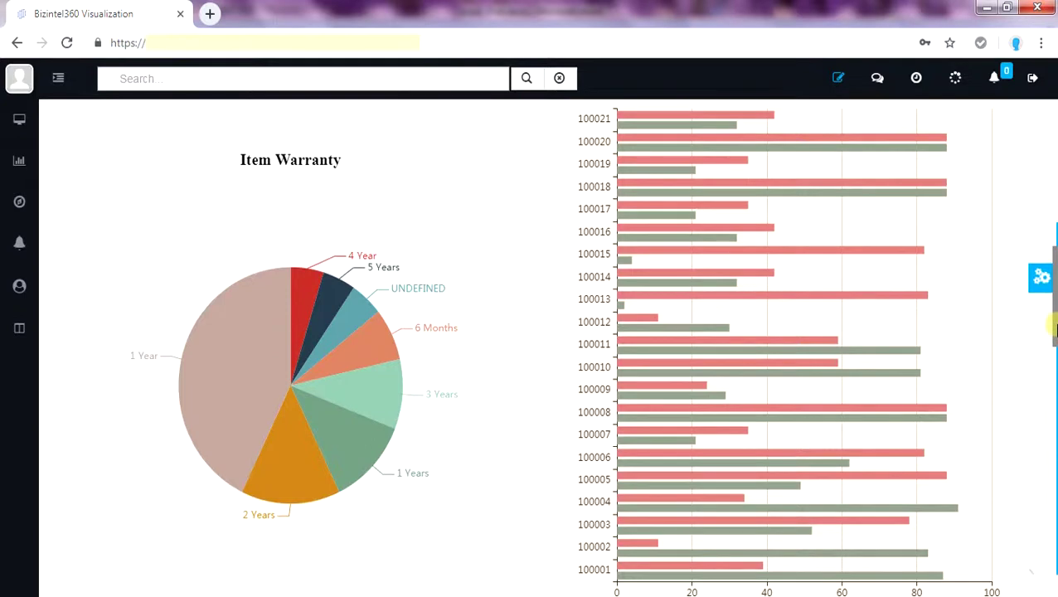
drag(1055, 330, 1055, 443)
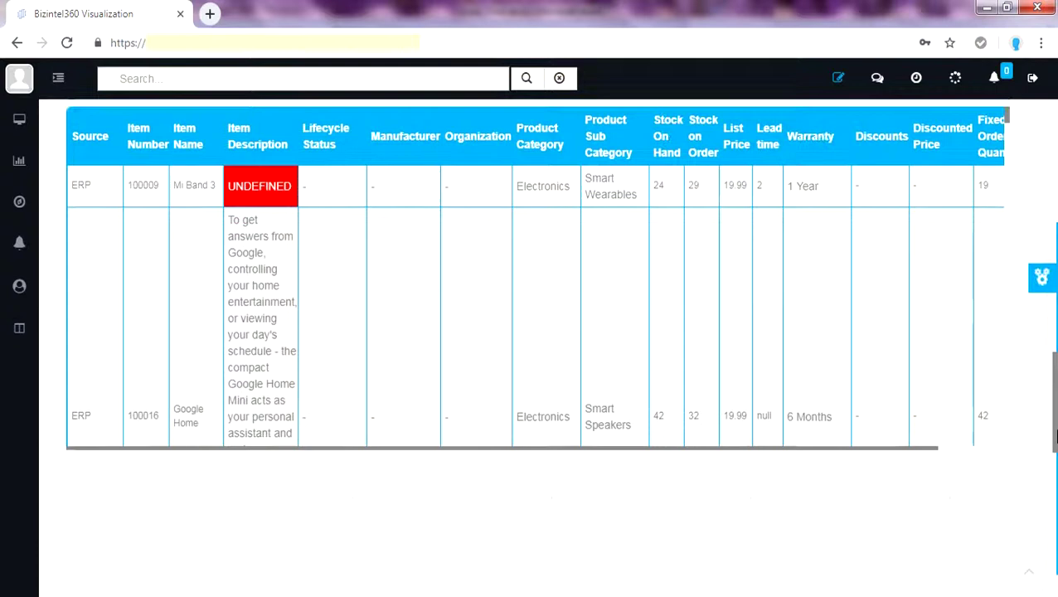
drag(1007, 110, 1020, 196)
drag(1054, 398, 1055, 81)
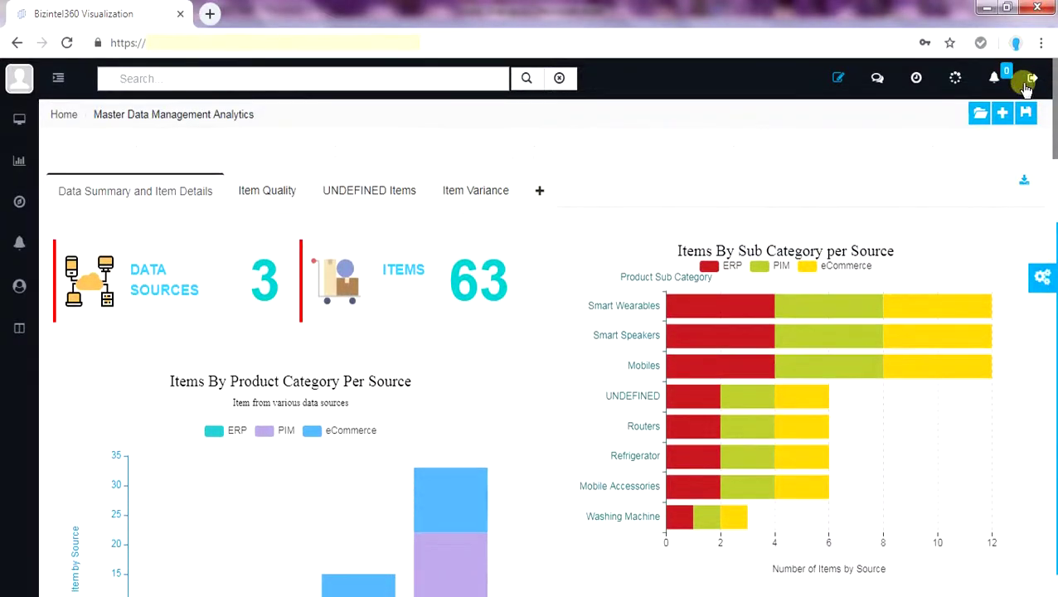
- Search the dashboard for 'electronics' and review the filtered charts
click(176, 79)
text(electronics)
key(Return)
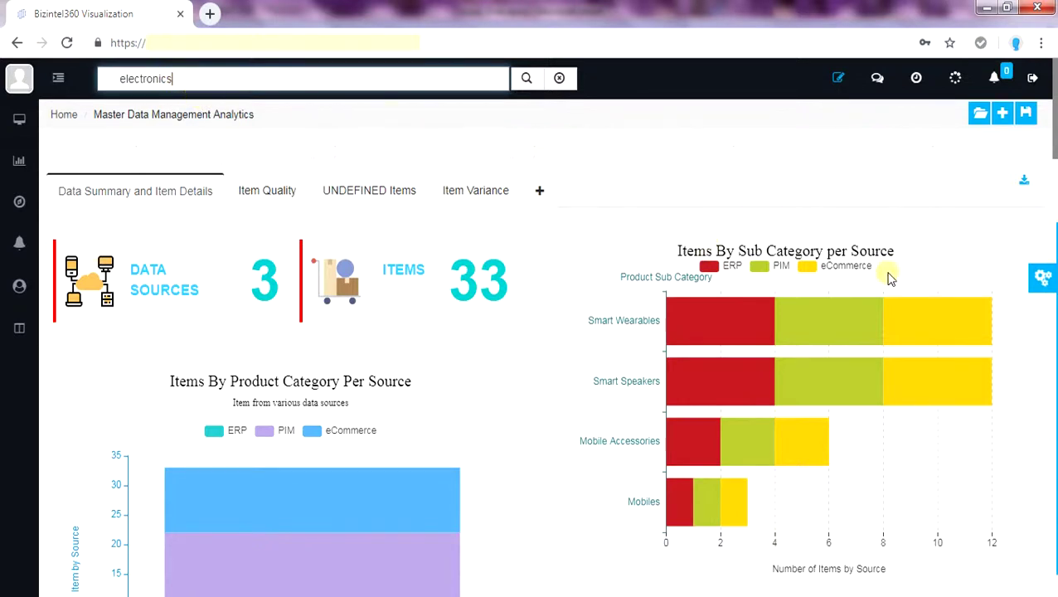
scroll(1051, 151, down, 1)
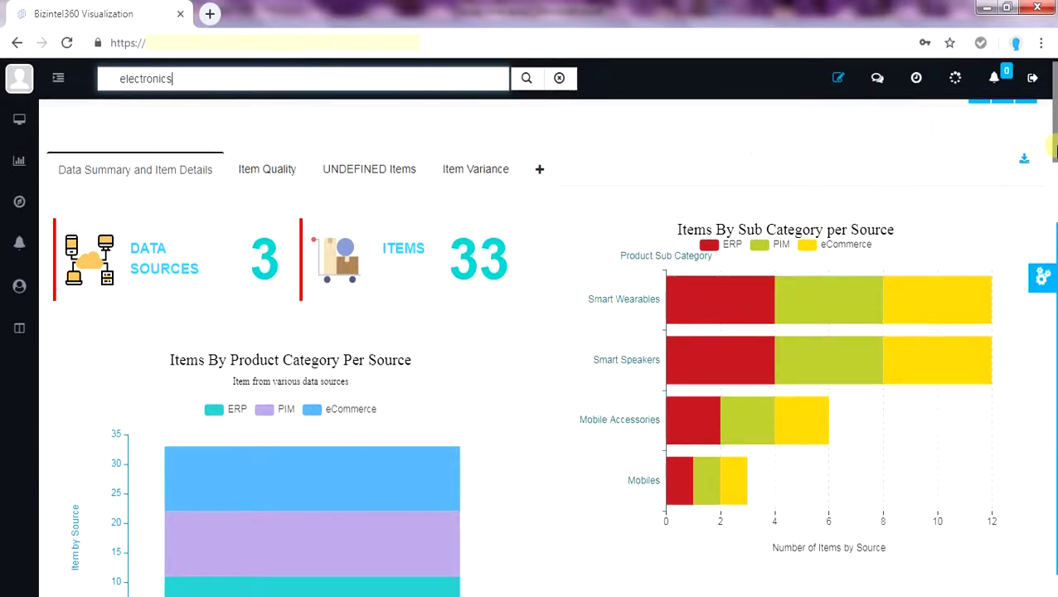
drag(1055, 149, 1055, 199)
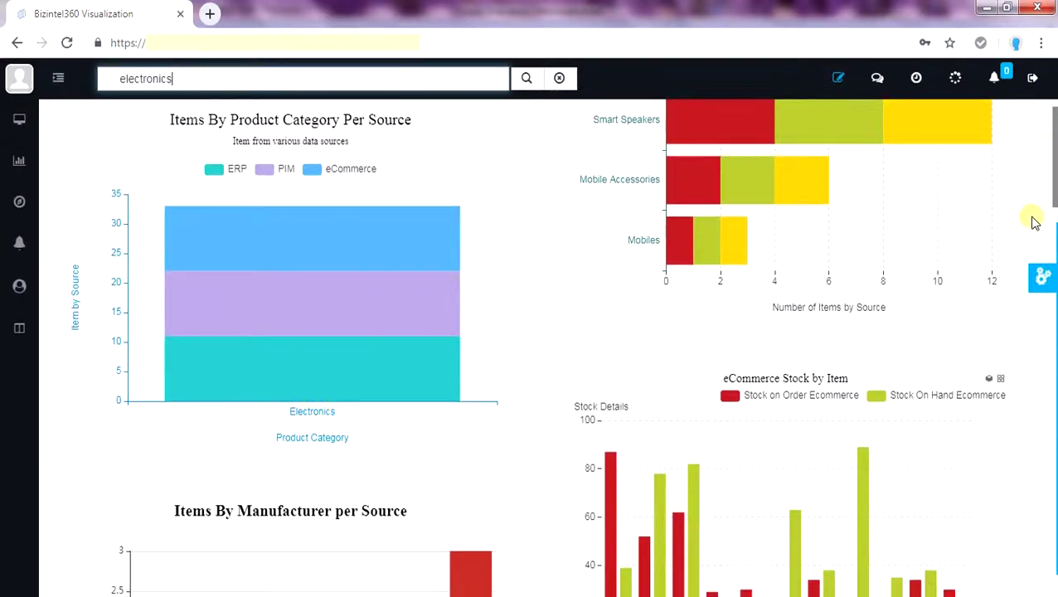
drag(1056, 180, 1028, 400)
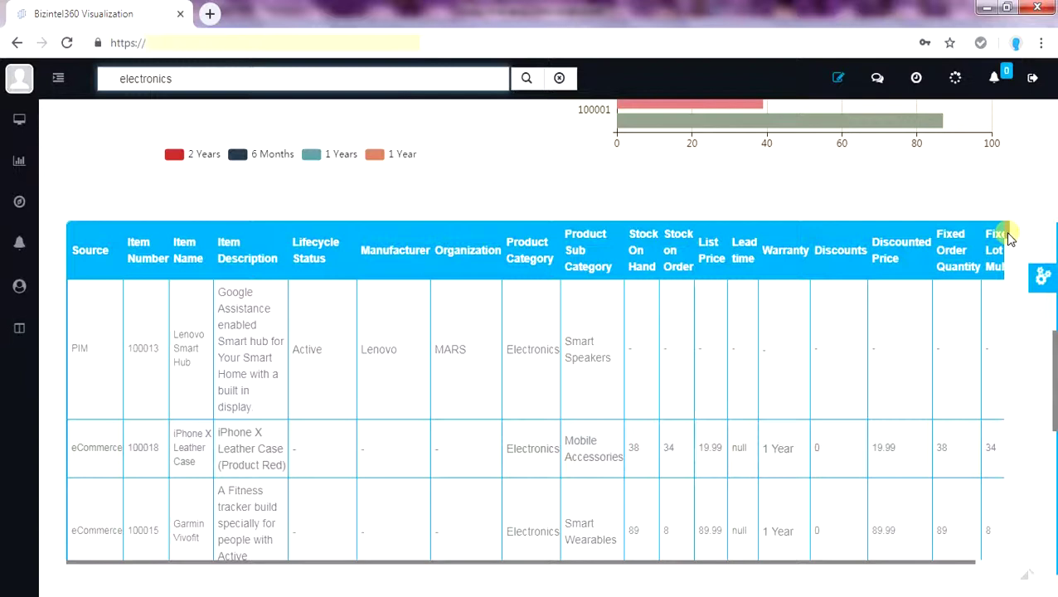
scroll(1007, 240, down, 5)
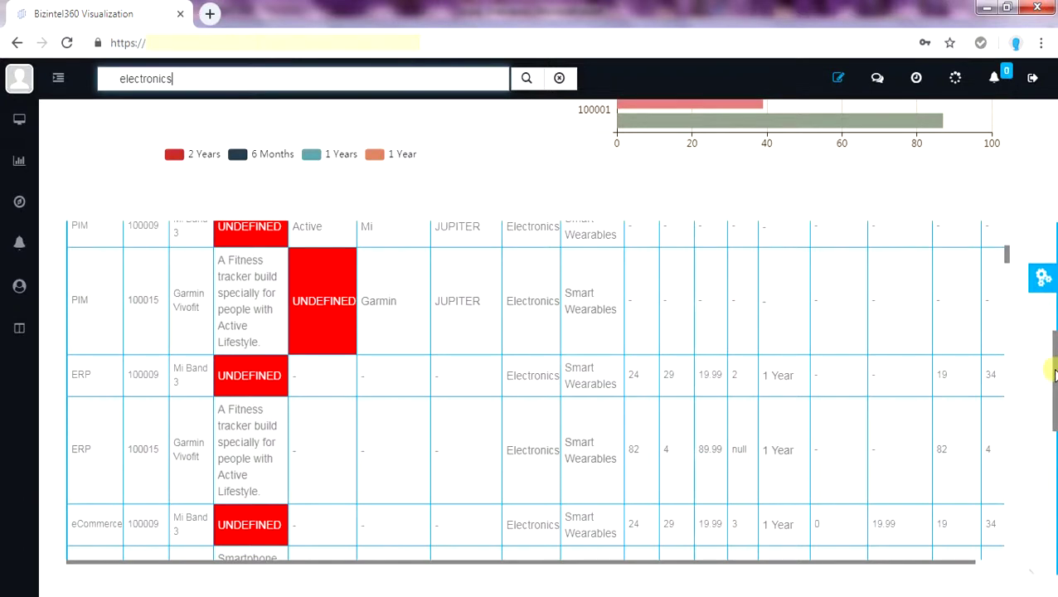
drag(1054, 375, 1054, 133)
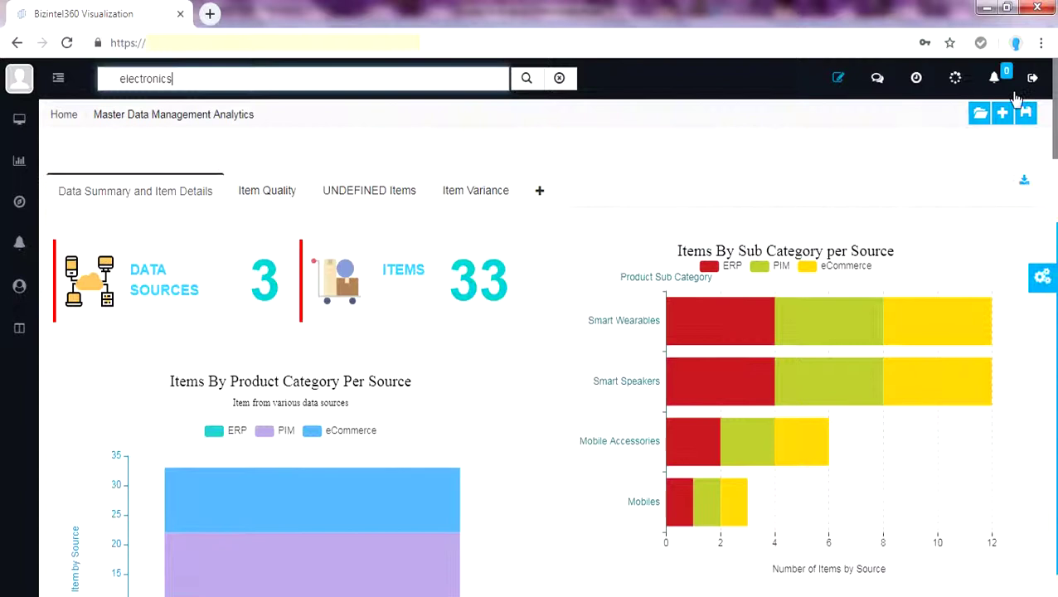
- Replace the search term with 'ERP', leaving 1 data source and 21 items
double_click(143, 77)
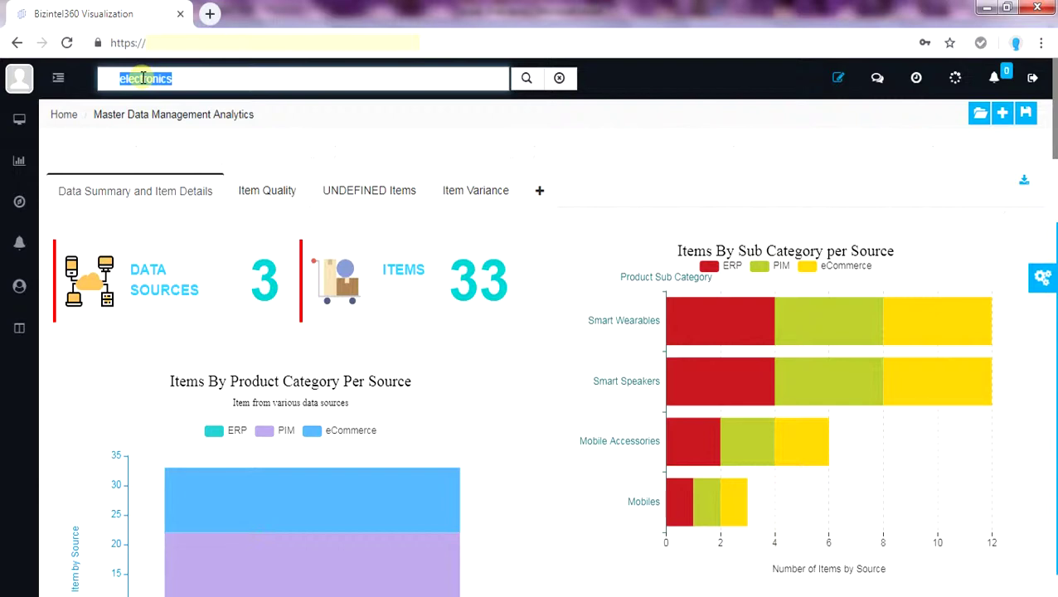
text(ERP)
key(Return)
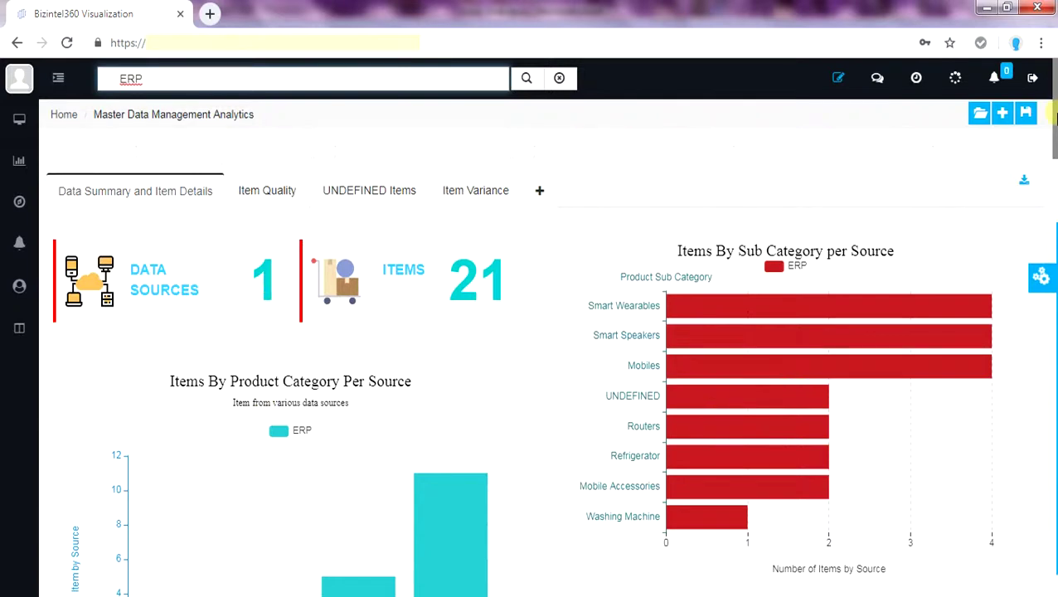
drag(1055, 119, 1010, 229)
scroll(1016, 392, down, 5)
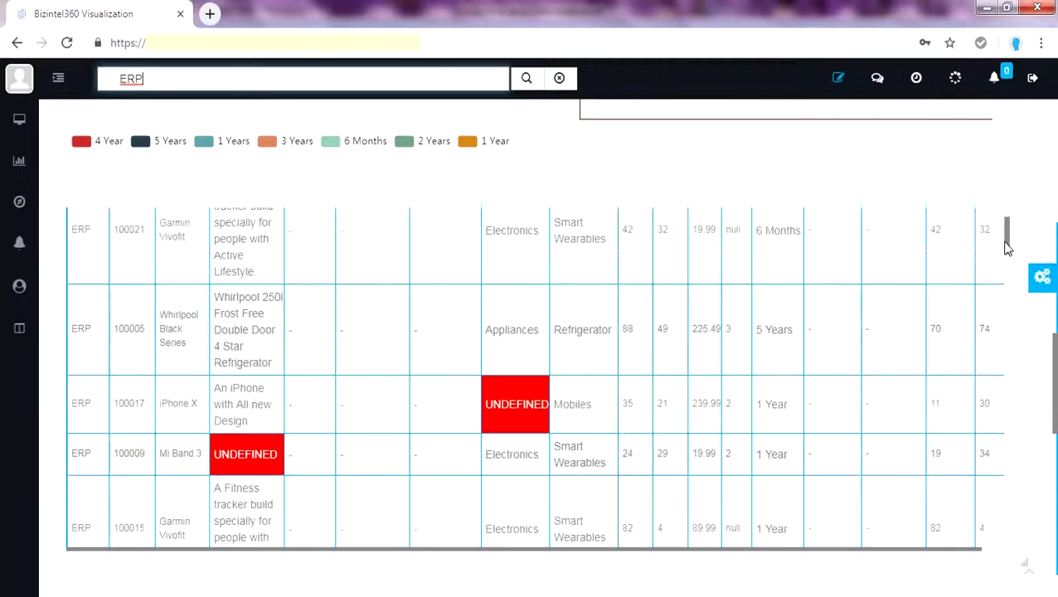
drag(1054, 382, 1051, 79)
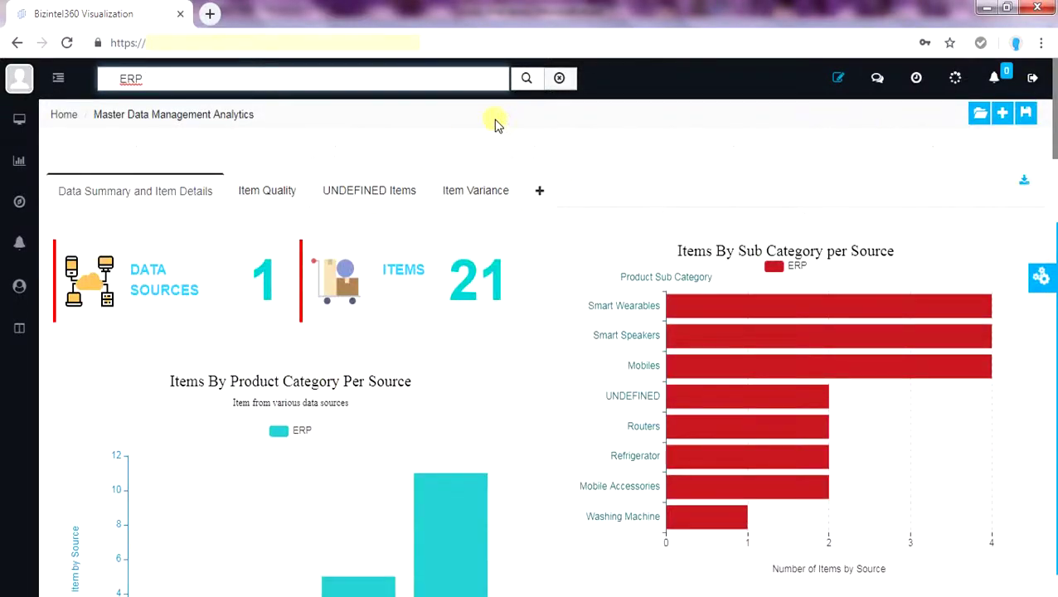
- Clear the ERP search term and review the unfiltered dashboard
click(560, 77)
scroll(1029, 404, down, 15)
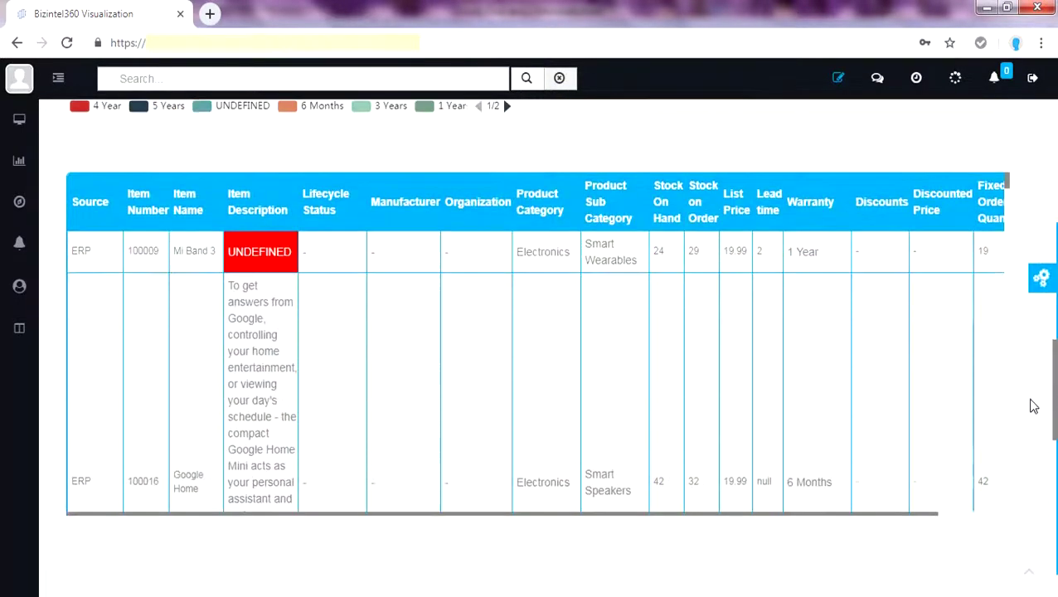
scroll(1011, 203, down, 3)
drag(1011, 203, 1016, 227)
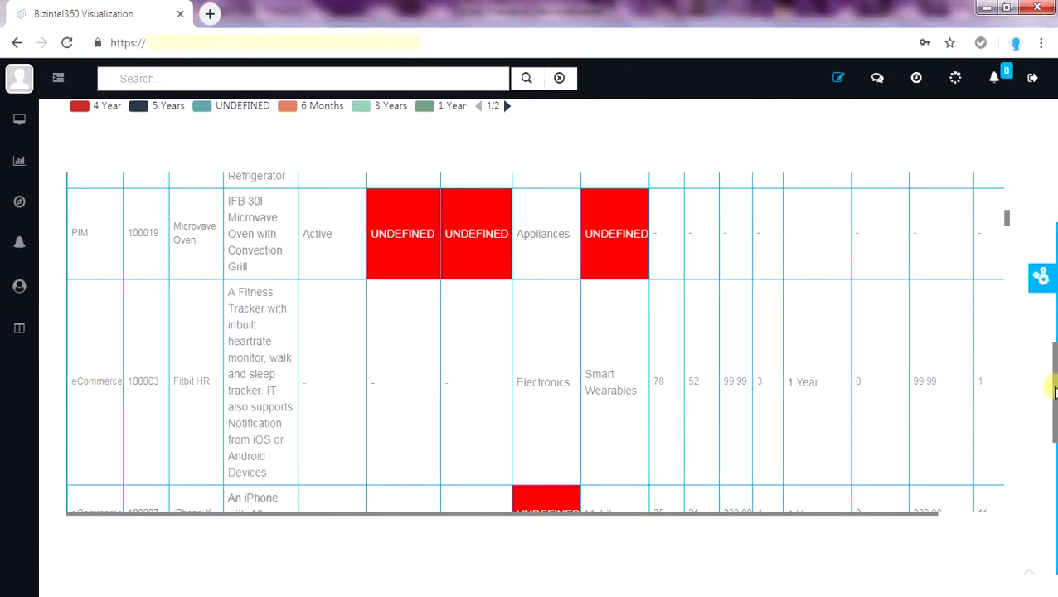
drag(1054, 394, 1054, 101)
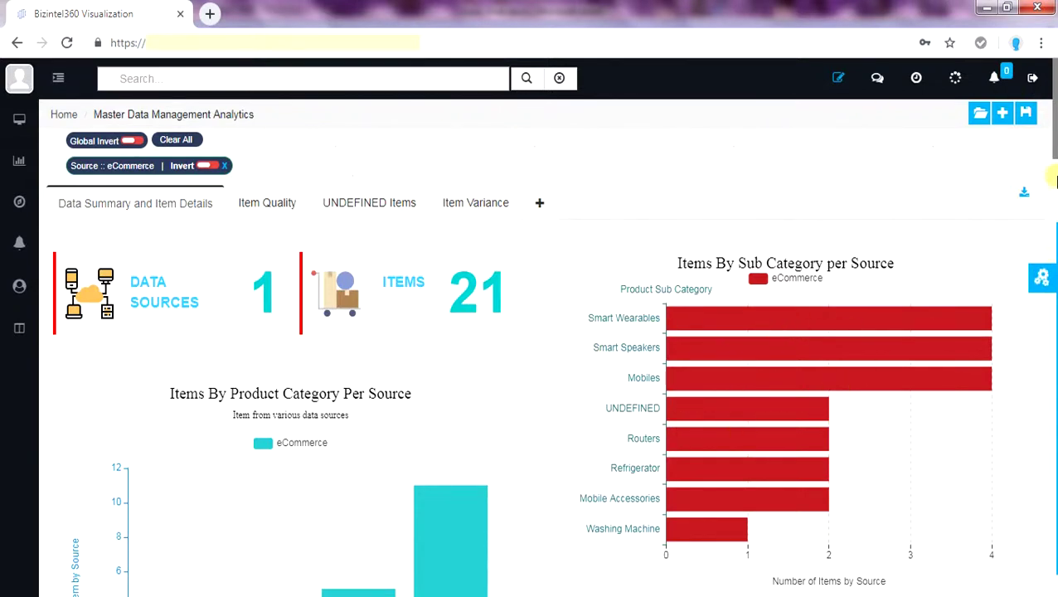
scroll(835, 236, down, 2)
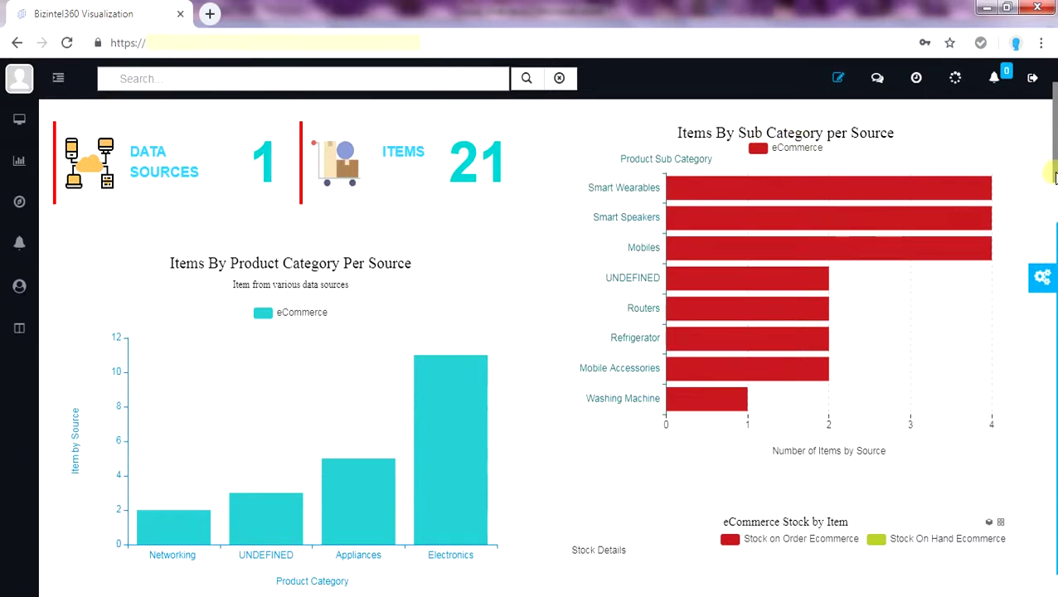
scroll(1054, 177, up, 2)
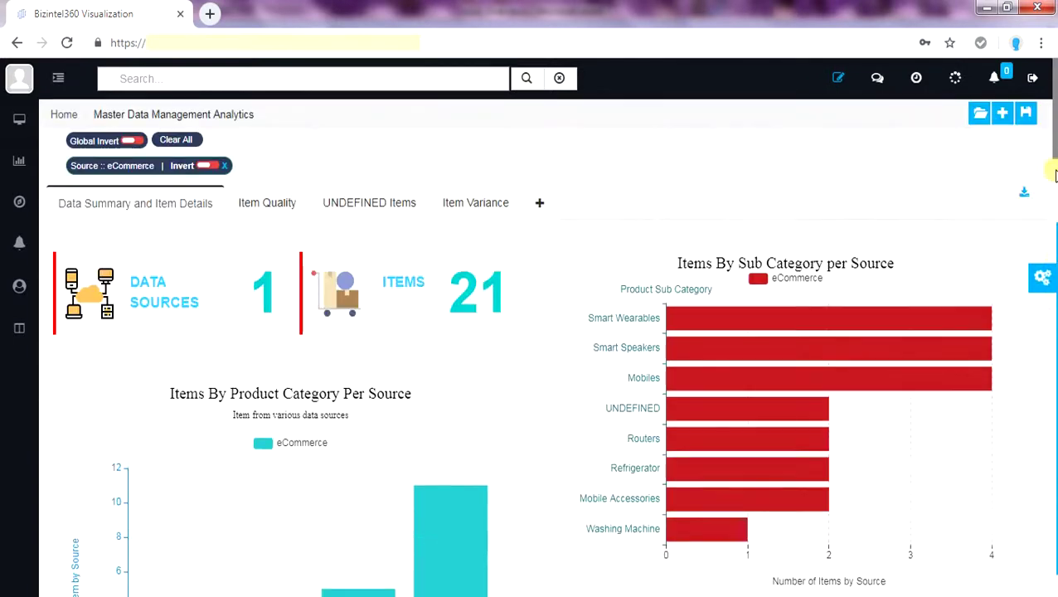
- Invert the Source :: eCommerce filter to show ERP and PIM, then remove all filters
click(214, 166)
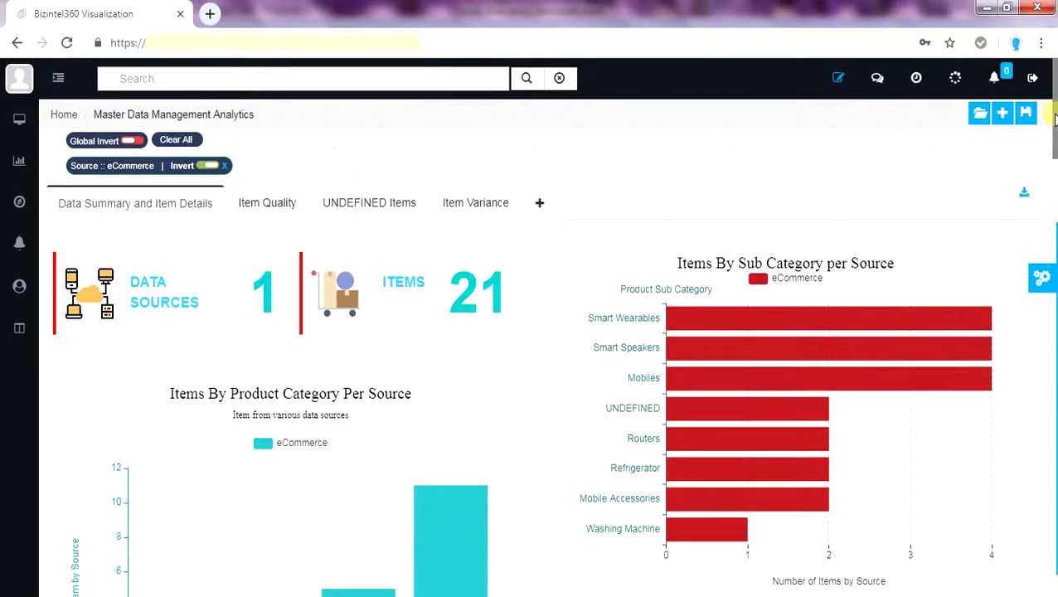
scroll(1054, 120, down, 2)
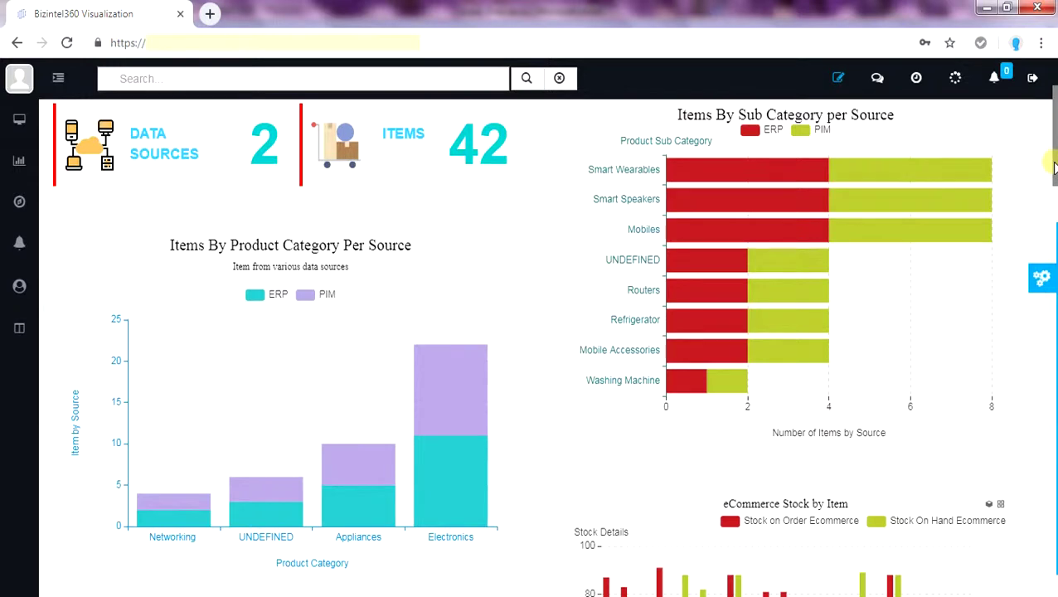
drag(1053, 168, 1045, 113)
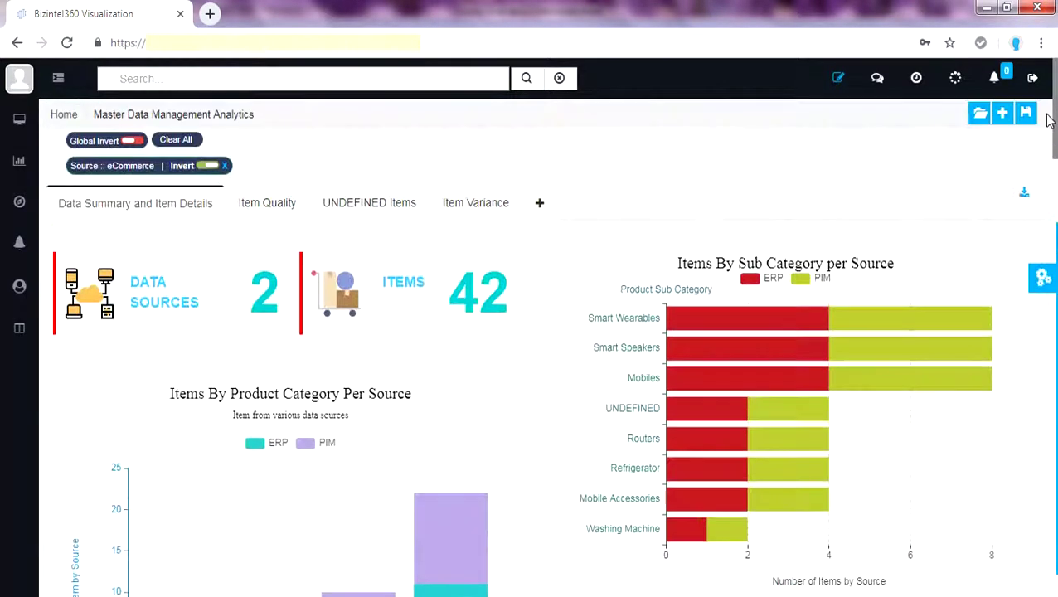
click(188, 139)
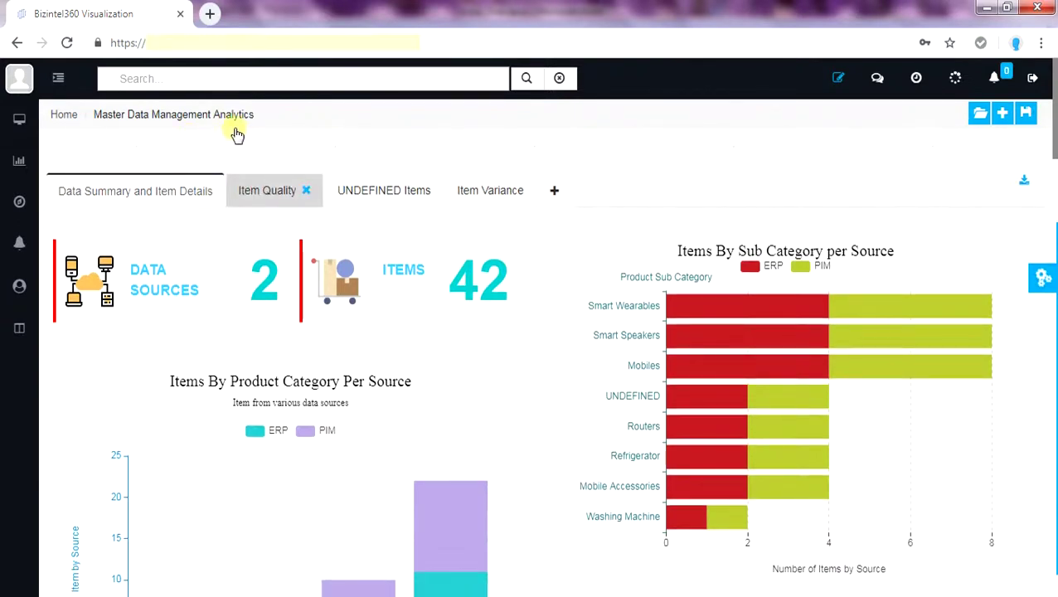
- On the Item Quality tab, filter to the Low slice, then clear all filters
click(260, 190)
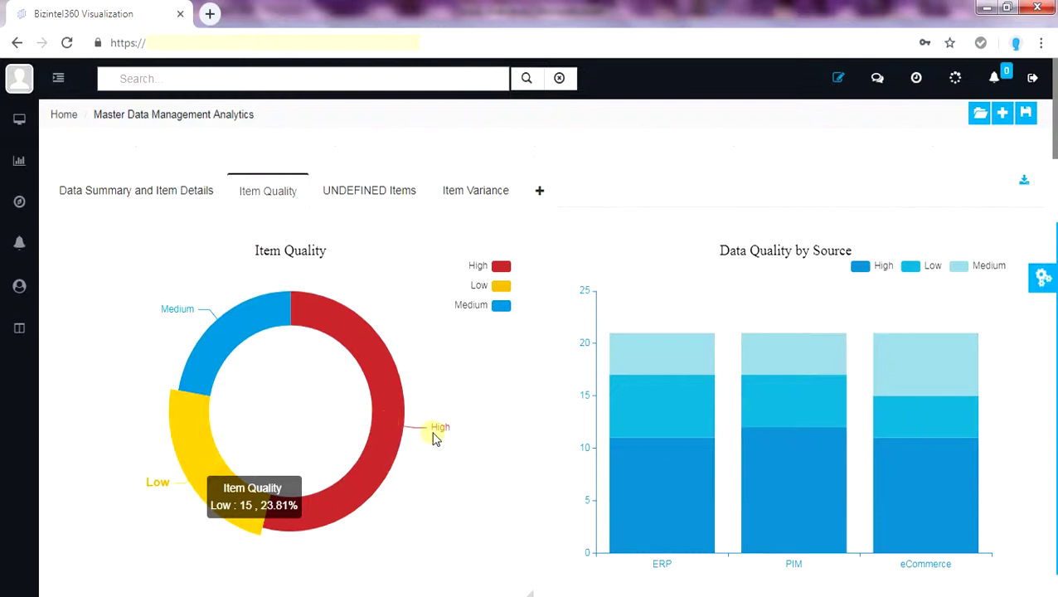
click(194, 466)
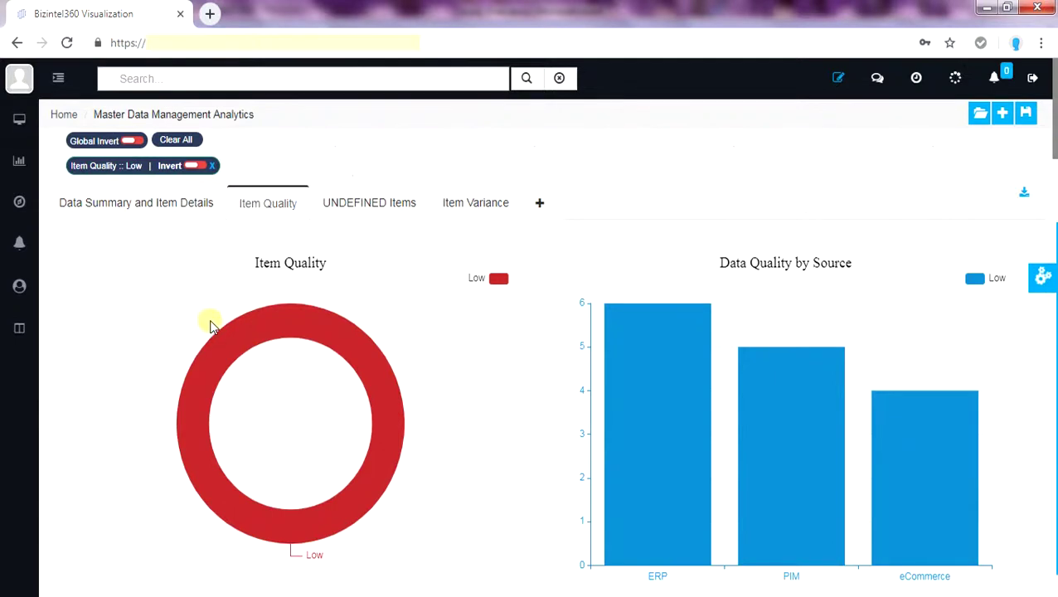
click(647, 422)
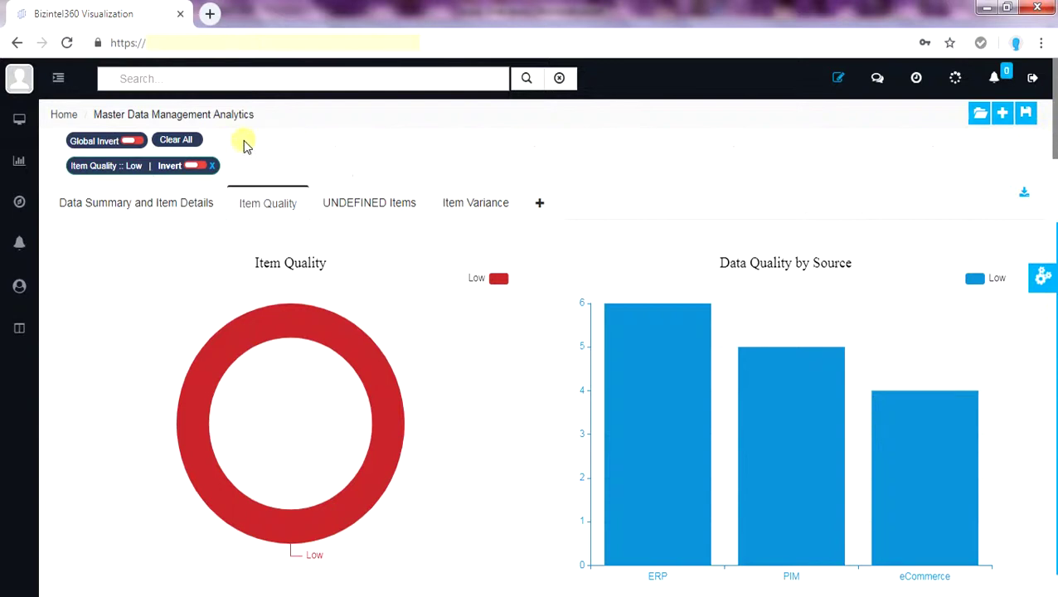
click(174, 140)
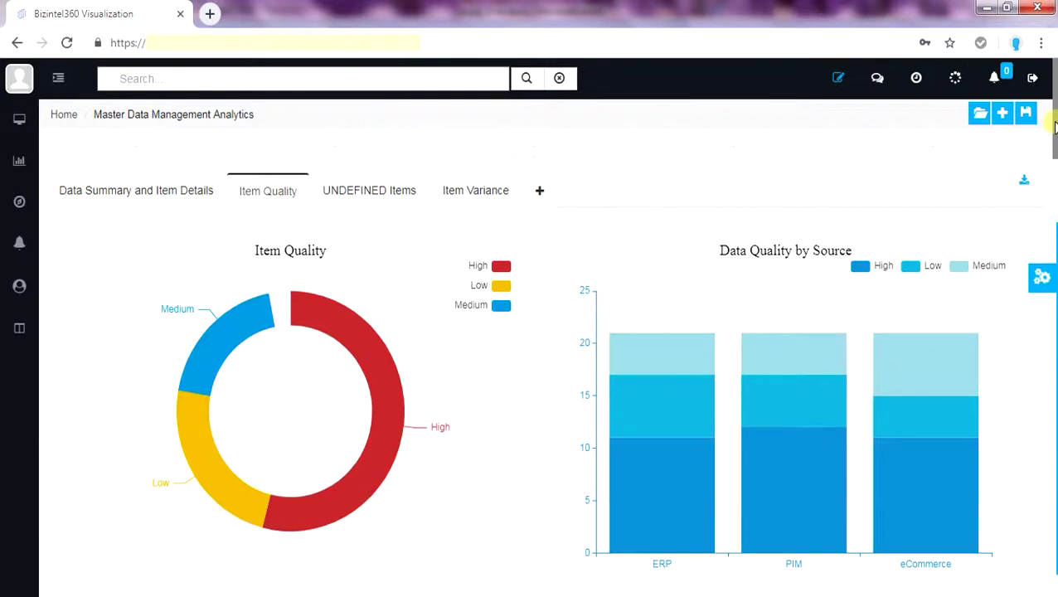
- Filter the quality charts and gauges to the eCommerce and ERP sources
drag(1055, 125, 1055, 184)
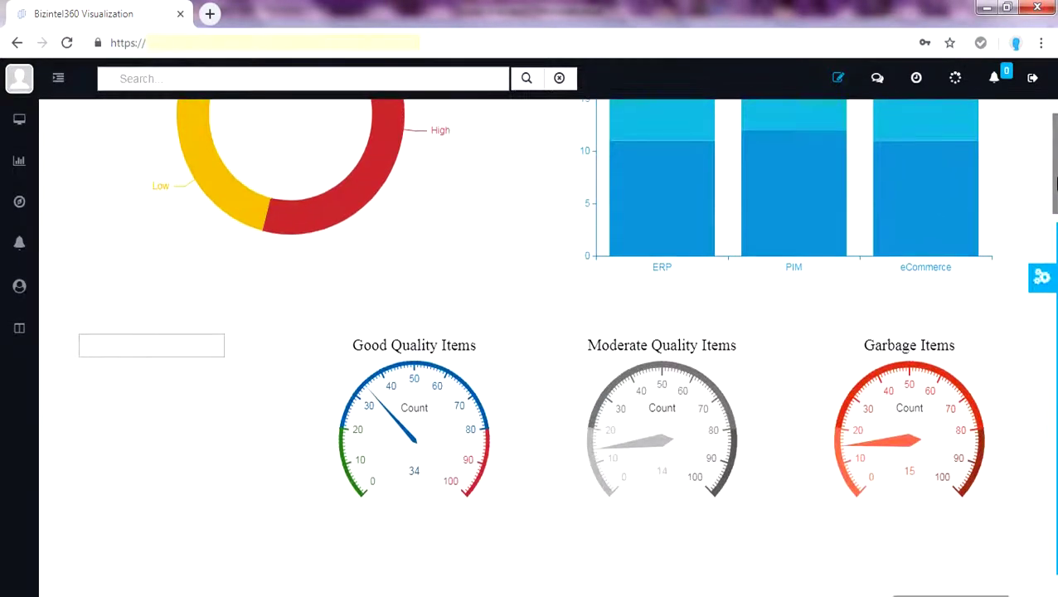
click(148, 348)
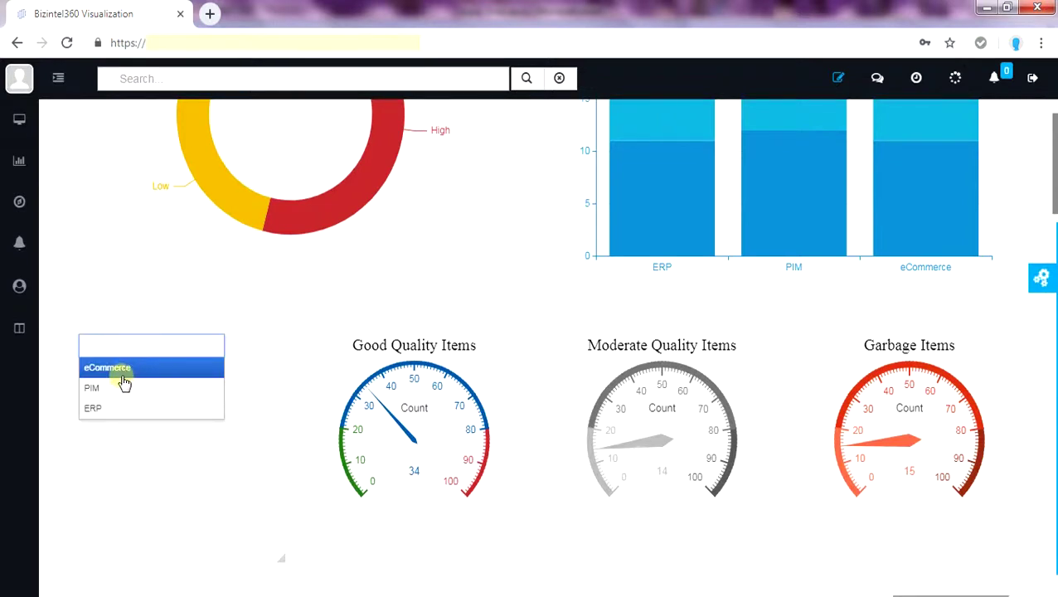
click(120, 373)
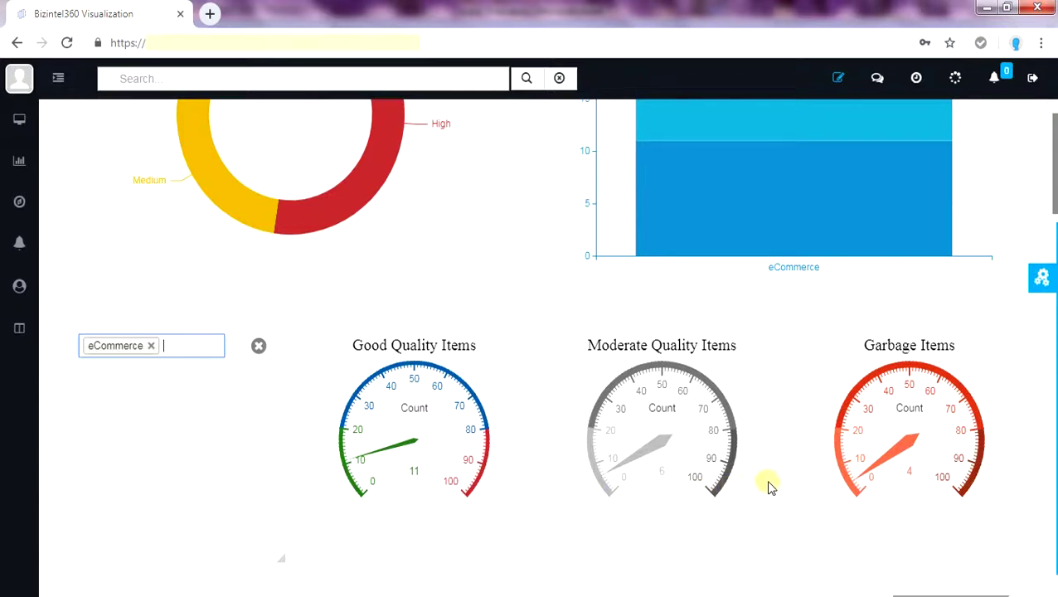
click(194, 348)
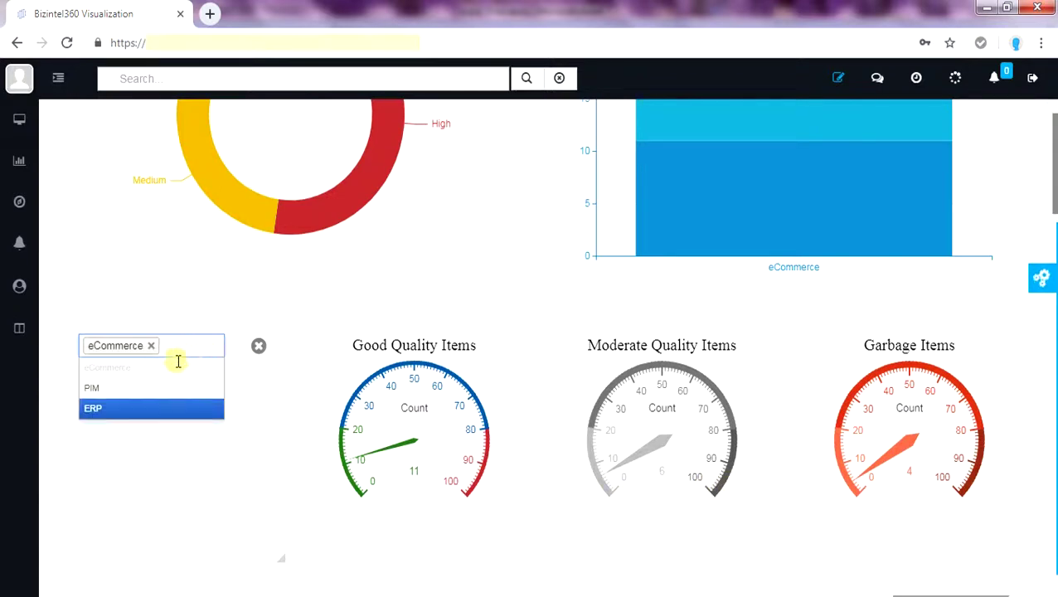
click(97, 409)
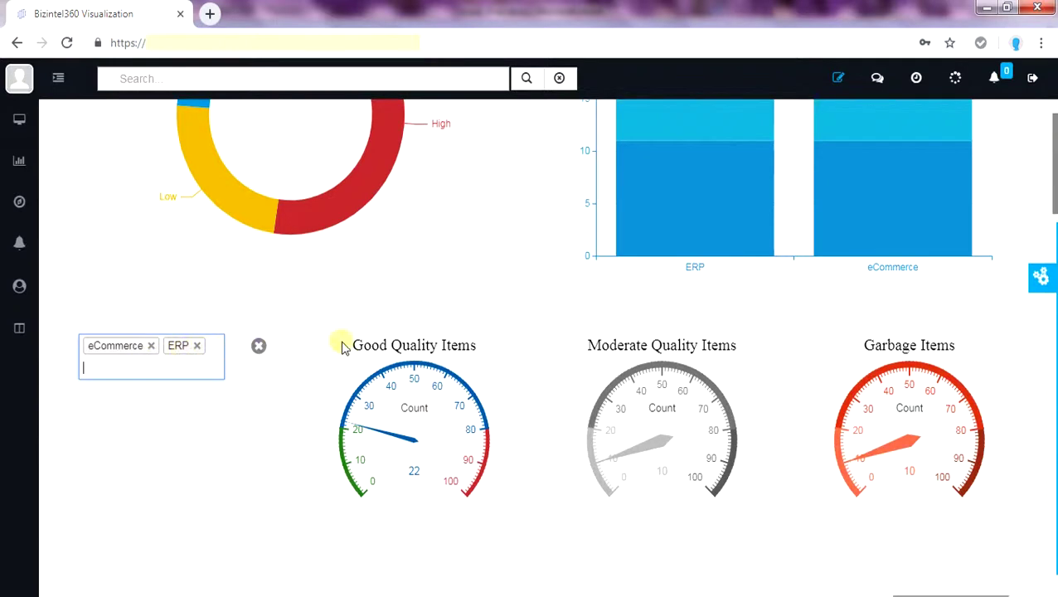
- Clear the eCommerce and ERP source filters from the applied-filters popup
scroll(1055, 196, up, 4)
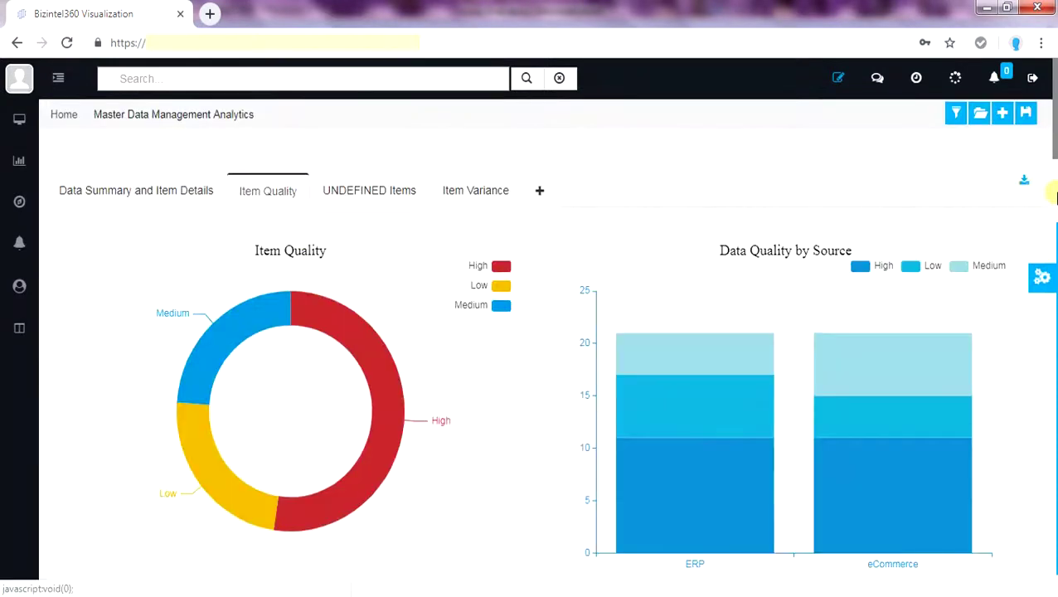
click(955, 114)
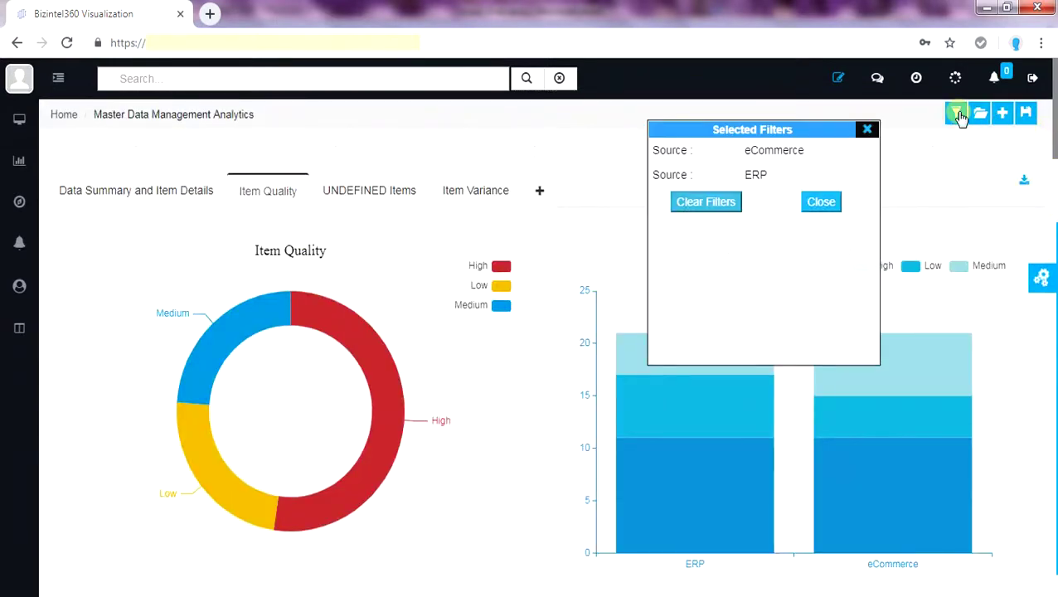
click(730, 205)
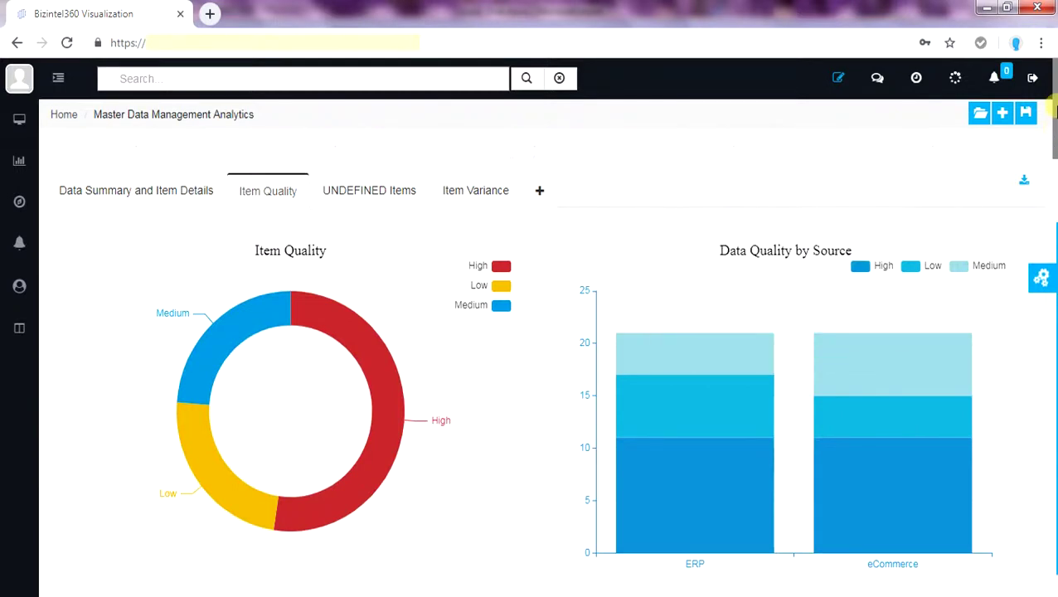
drag(1055, 118, 1055, 240)
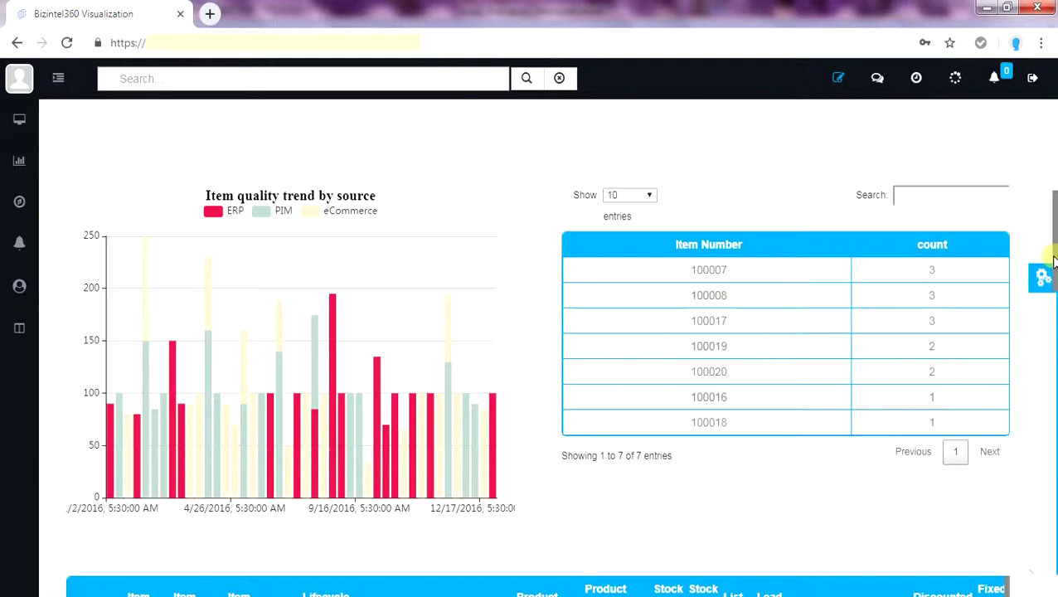
drag(1053, 260, 1056, 342)
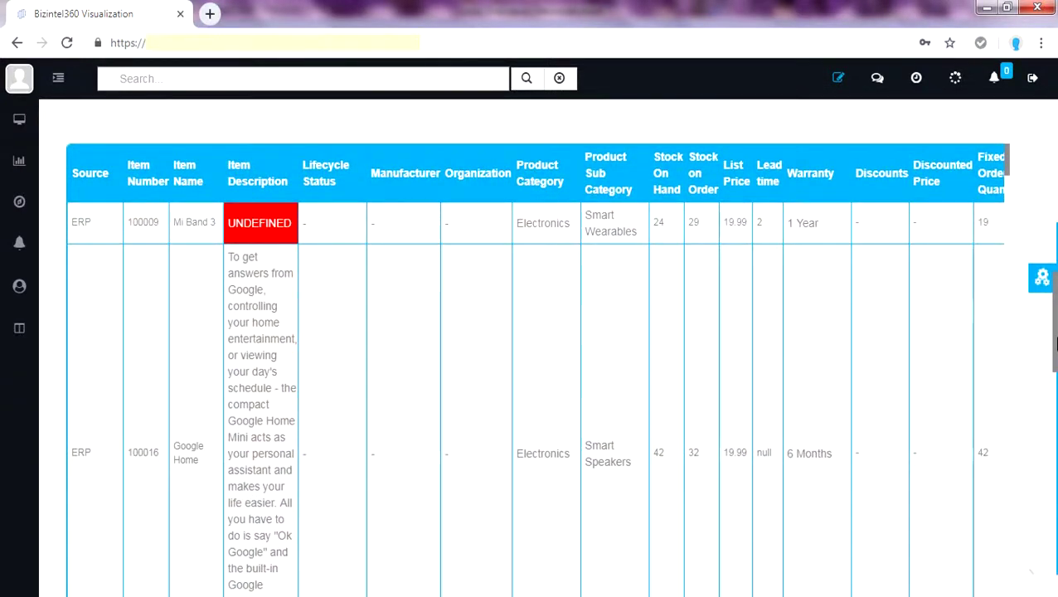
drag(1056, 342, 1055, 80)
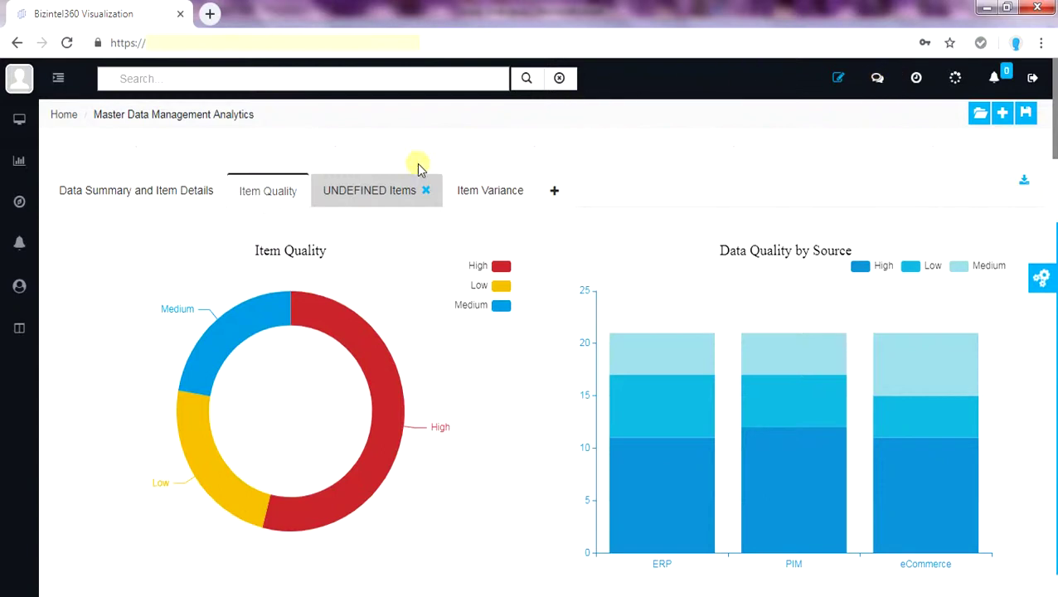
- Open the UNDEFINED Items tab and scroll through its undefined-attribute charts by source
click(375, 192)
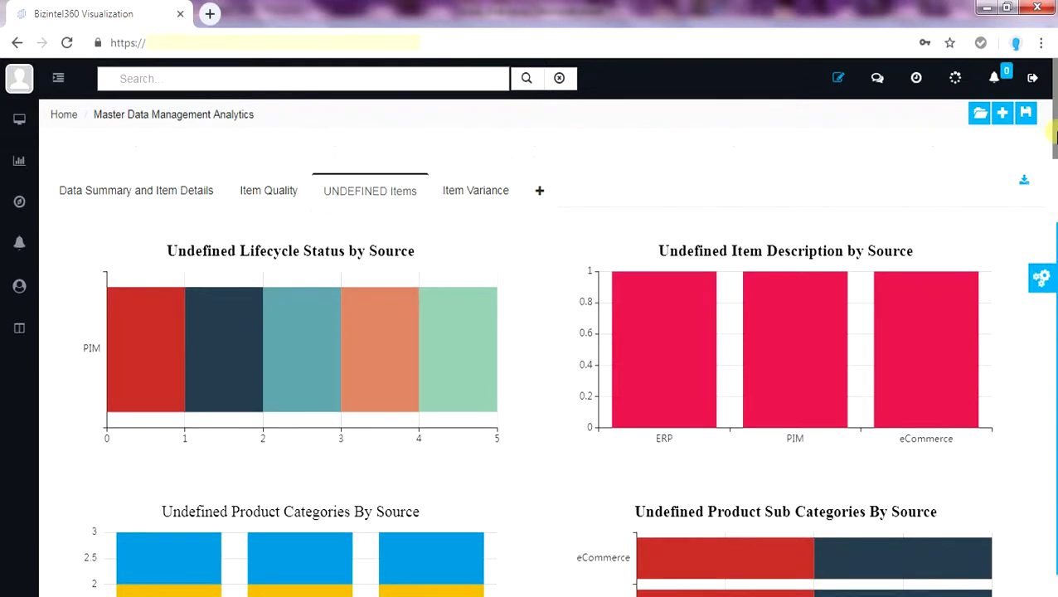
drag(1055, 133, 1055, 152)
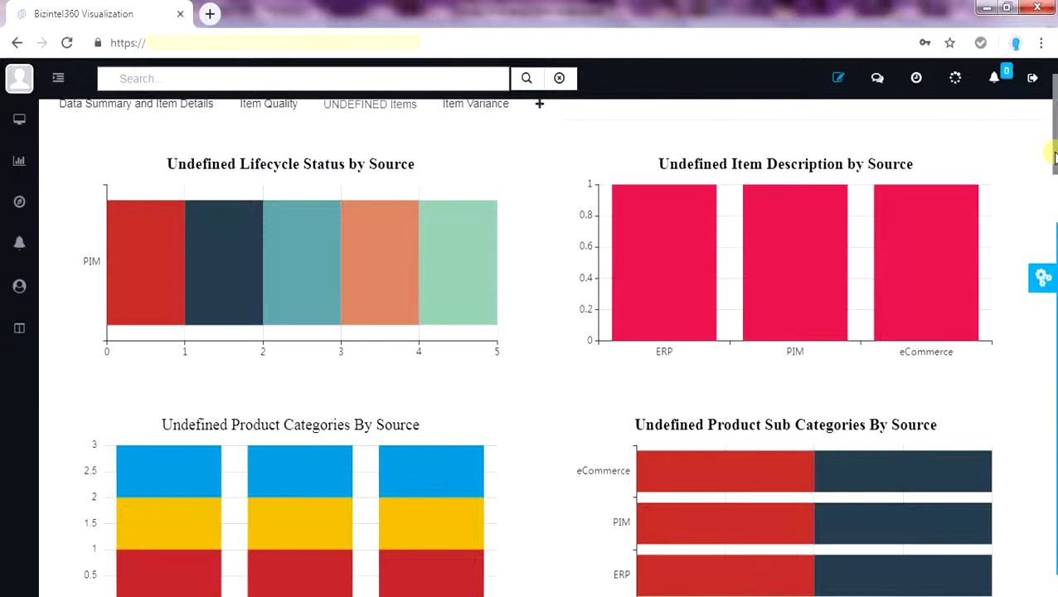
drag(1055, 157, 1055, 240)
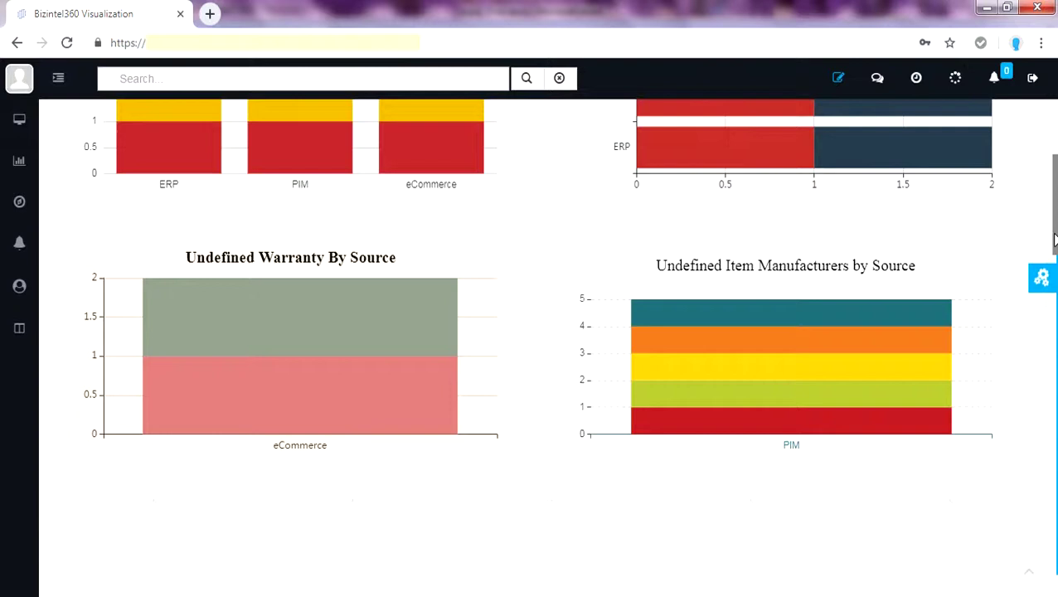
drag(1054, 239, 1041, 165)
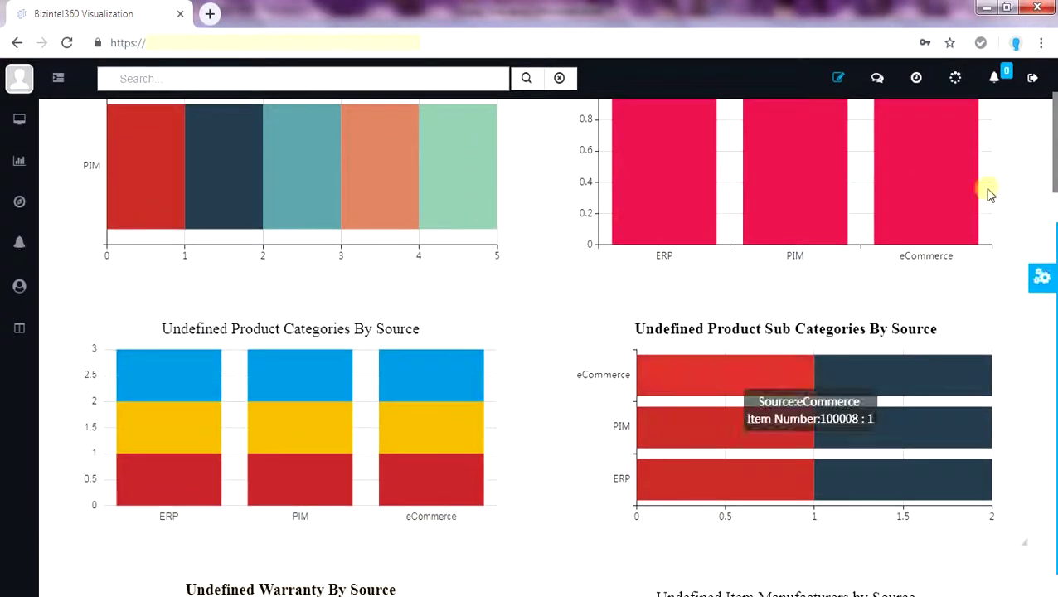
- Filter to eCommerce item 100008 via the Sub Categories chart and review Warranty and Manufacturers
click(732, 369)
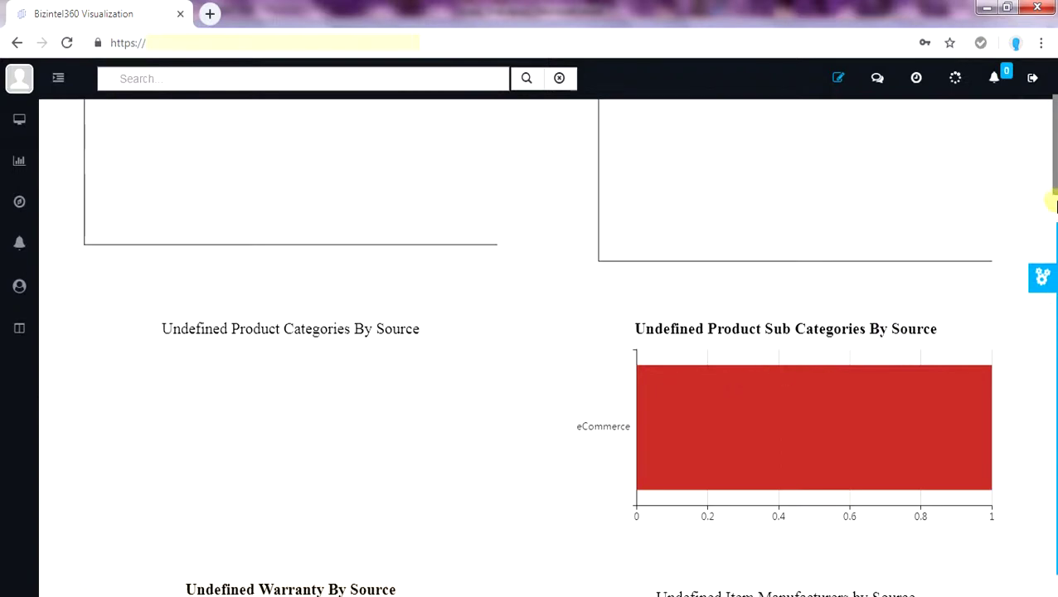
click(1056, 205)
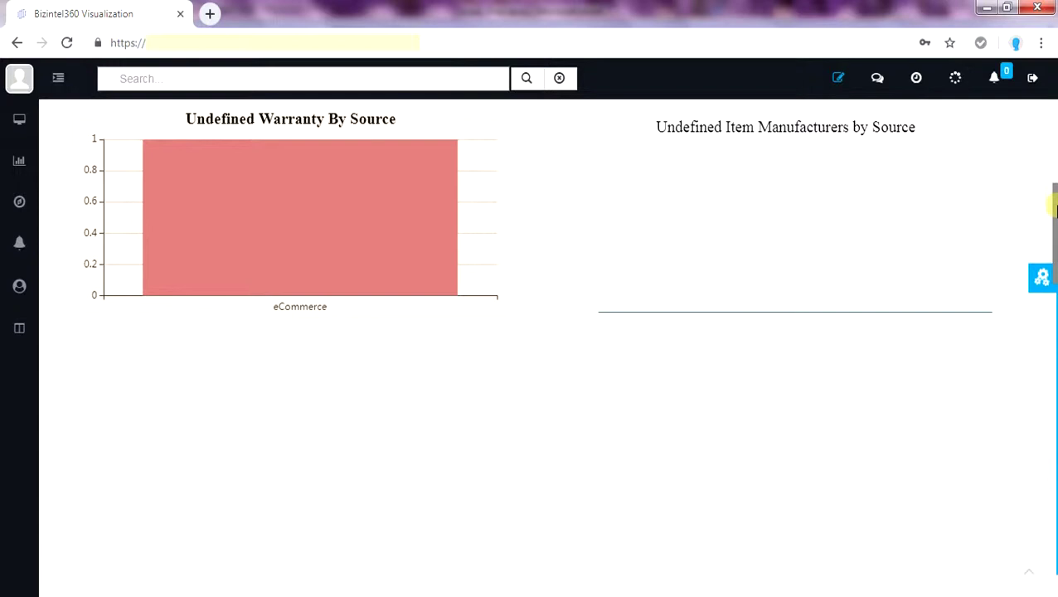
drag(1056, 211, 1053, 124)
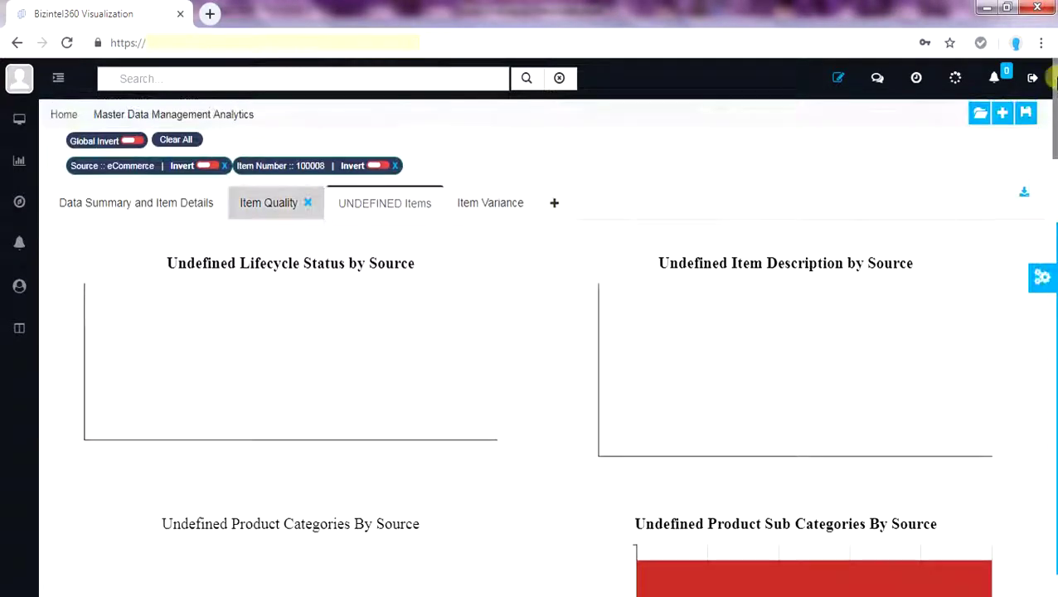
- Review item 100008's Low quality rating and details table on the Item Quality tab
click(249, 203)
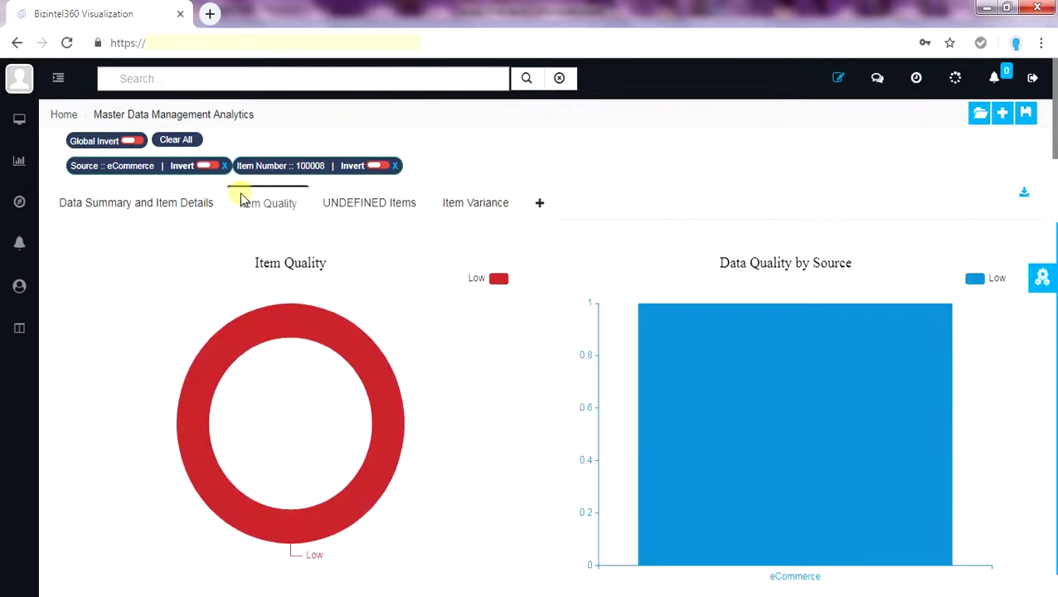
drag(1054, 128, 1056, 311)
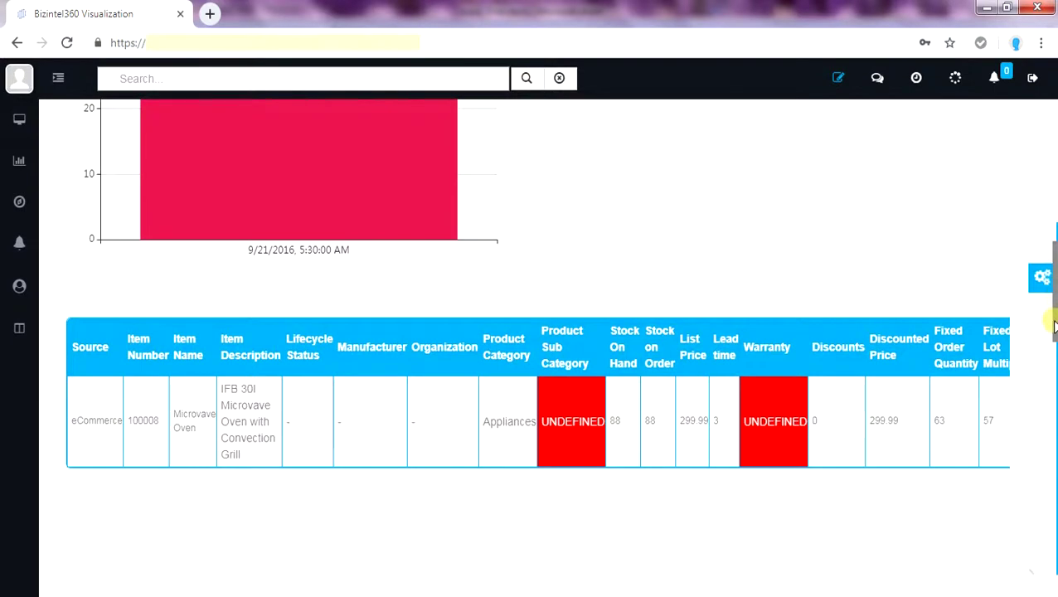
drag(1055, 326, 1049, 108)
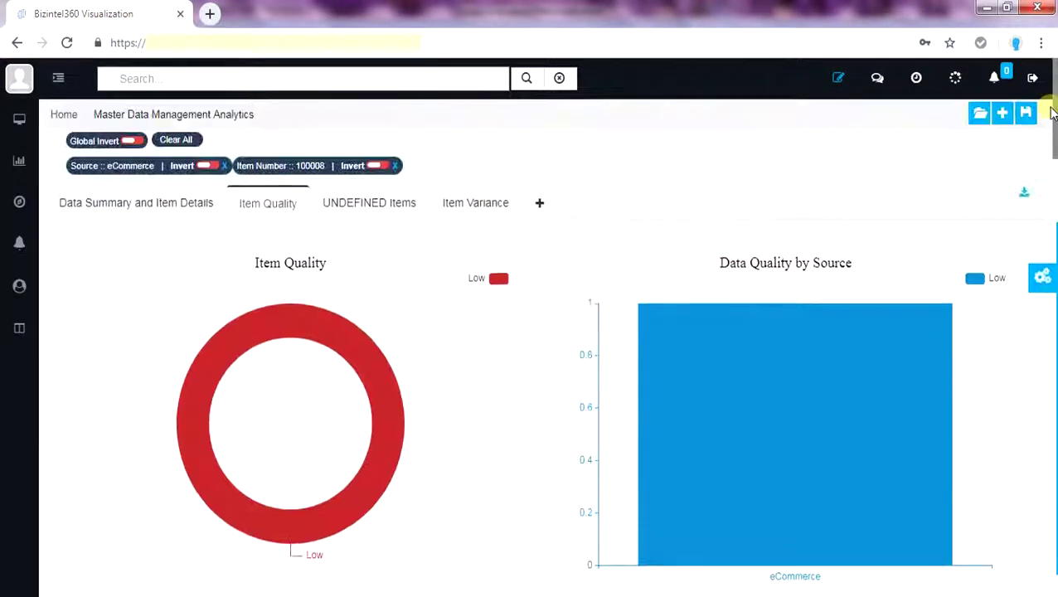
- Clear all filters and return to the unfiltered UNDEFINED Items charts
click(192, 141)
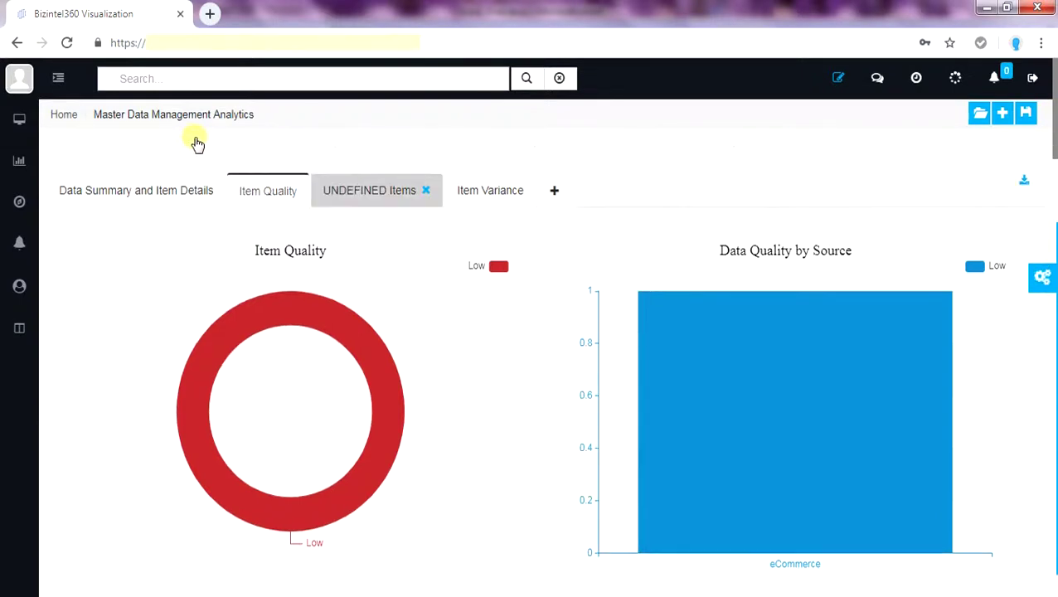
click(378, 189)
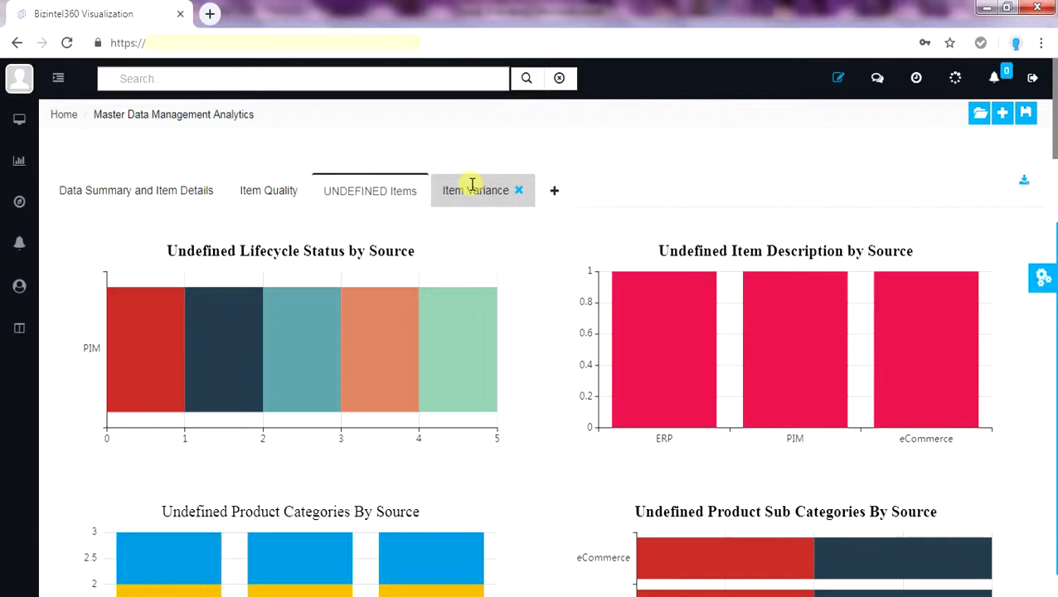
click(472, 184)
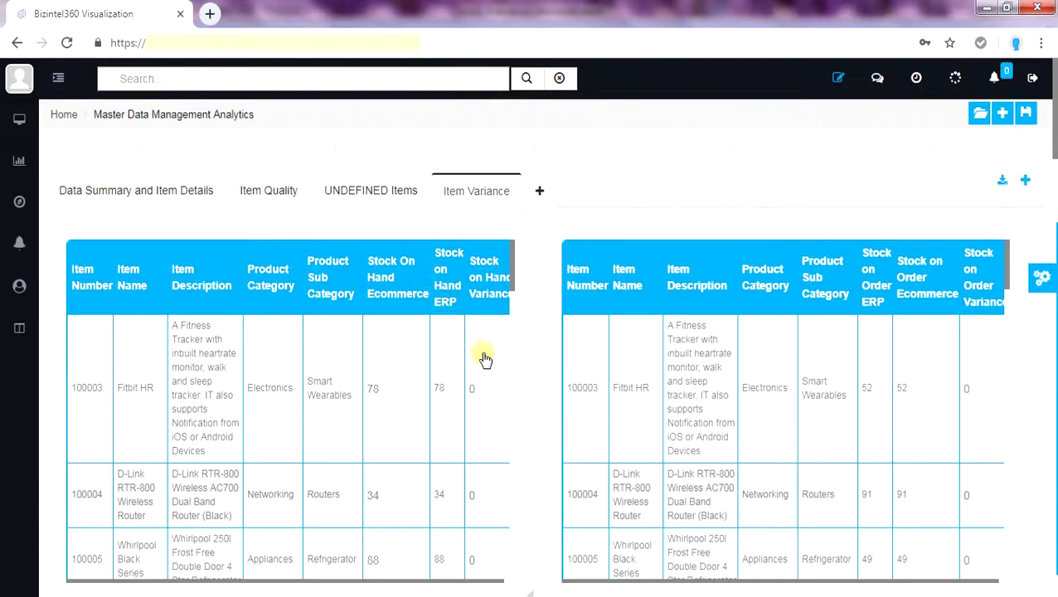
drag(514, 278, 514, 313)
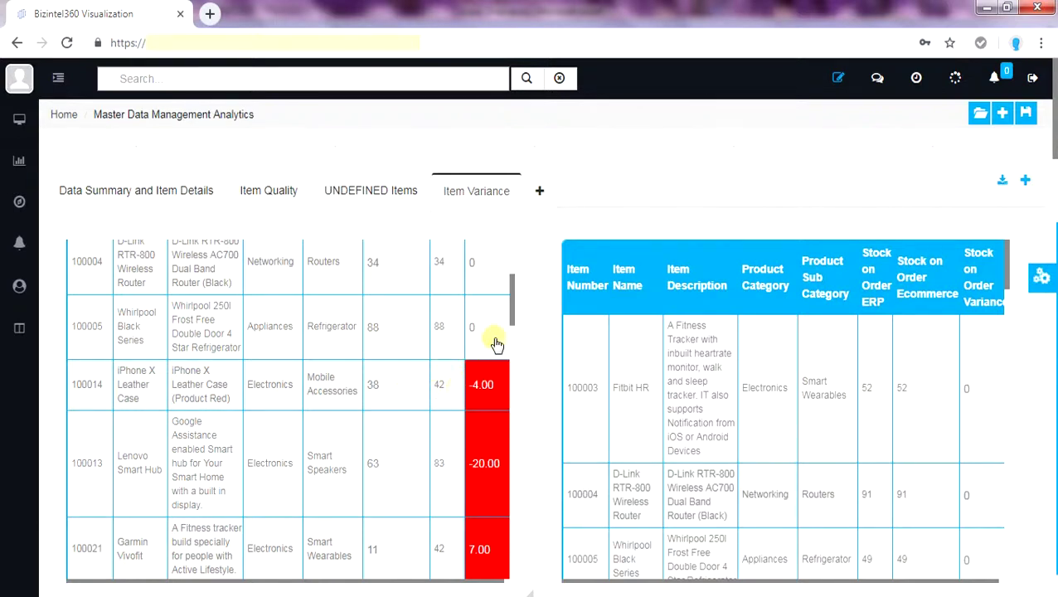
scroll(513, 305, up, 3)
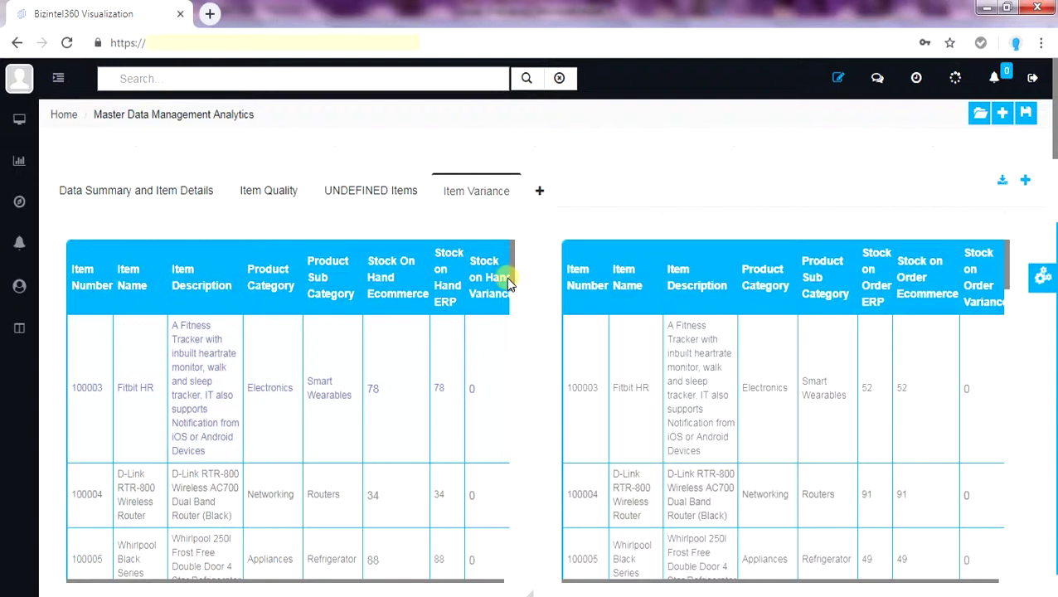
- Add a Stock on Hand Variance 0 filter and invert it to keep nonzero-variance items
click(474, 392)
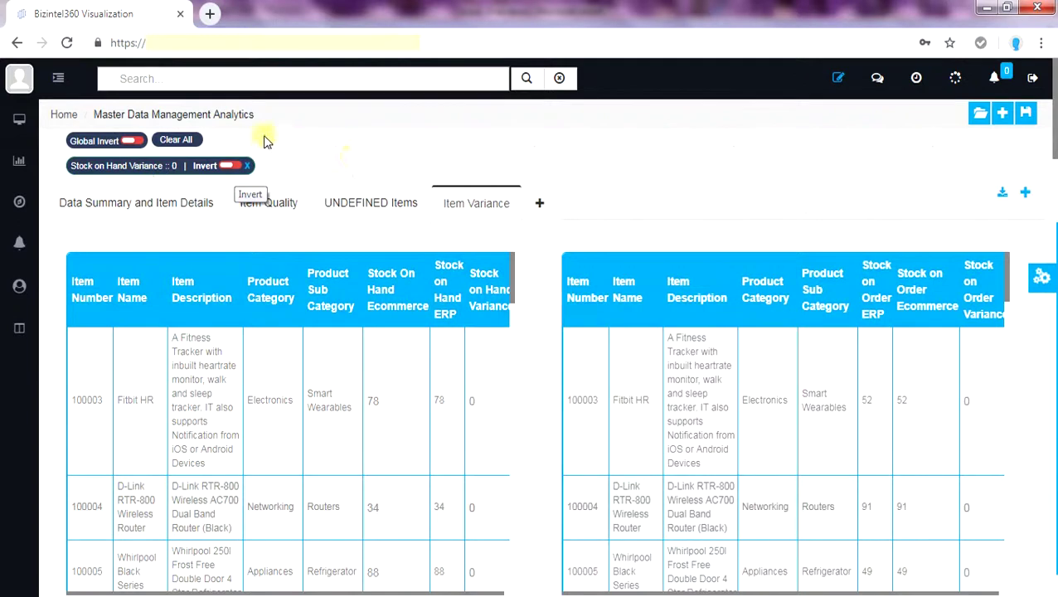
click(236, 168)
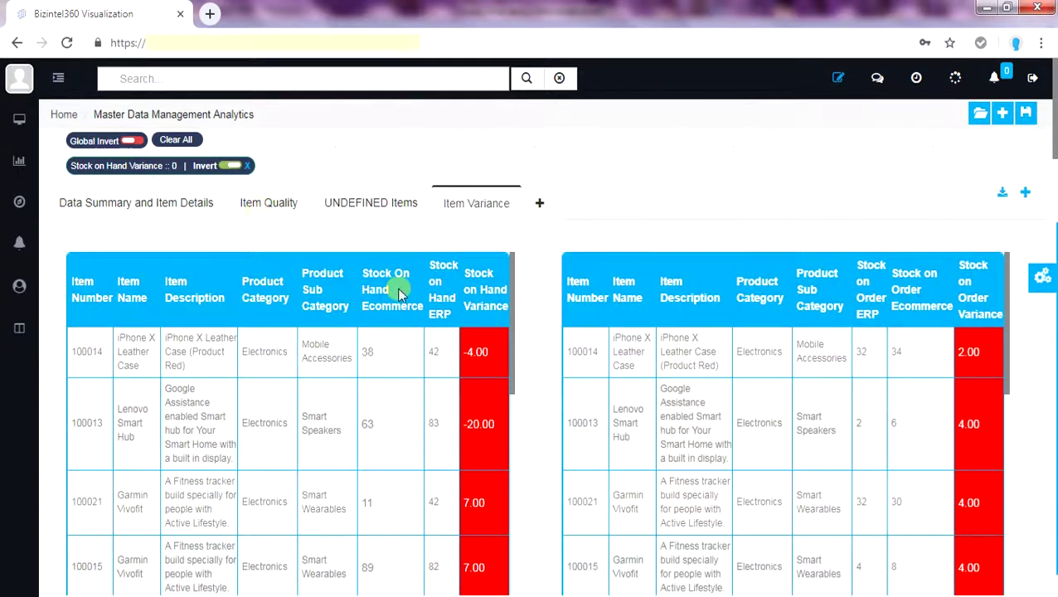
click(482, 353)
- Compare Google Home's ERP record against eCommerce in Tabular Comparison (stock on hand 11 vs 35)
drag(1055, 145, 1056, 204)
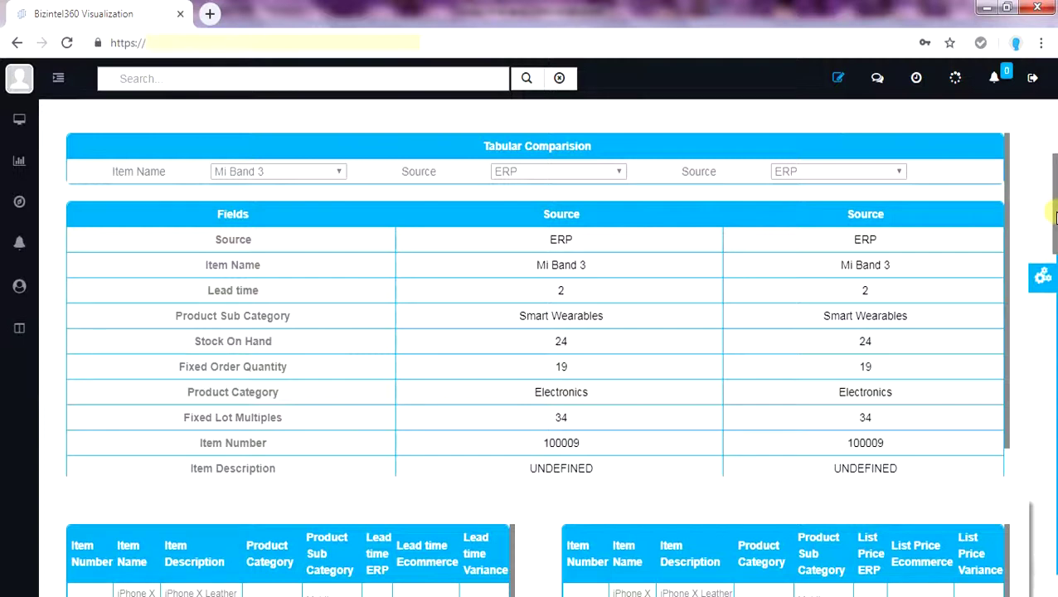
scroll(1055, 217, up, 1)
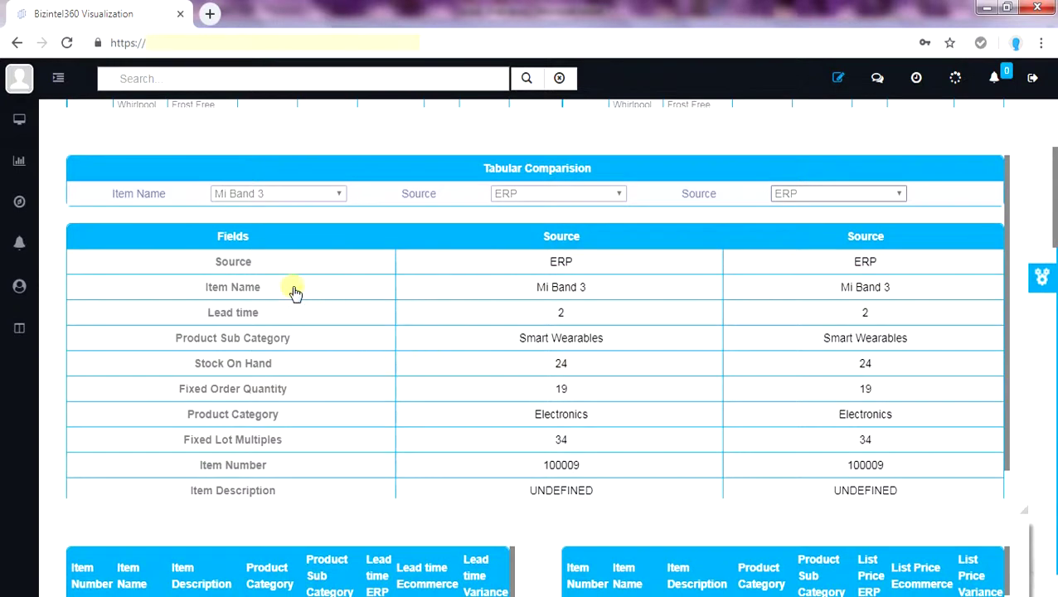
click(838, 199)
click(340, 193)
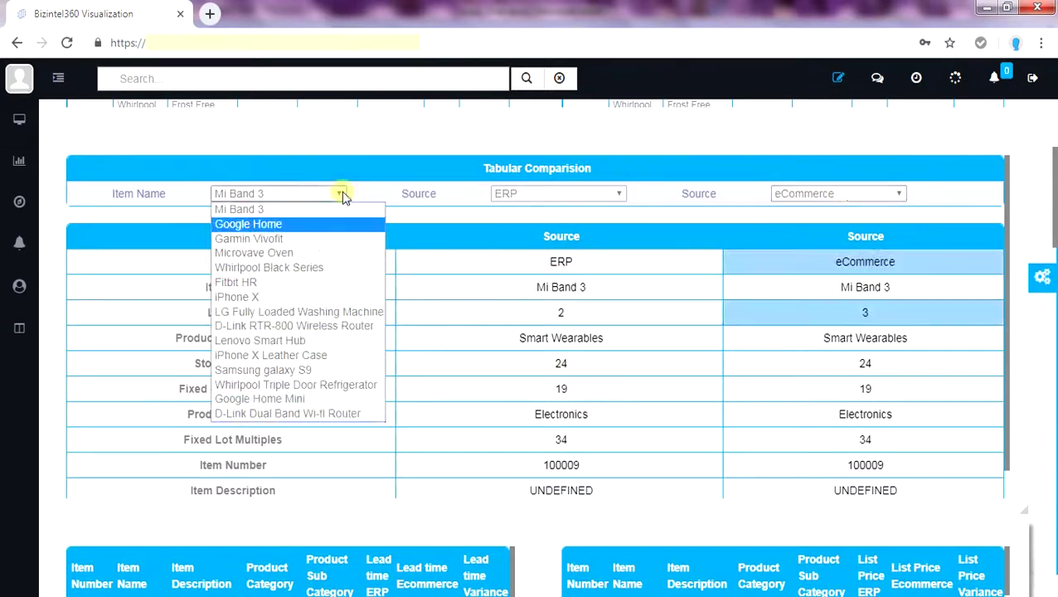
click(315, 227)
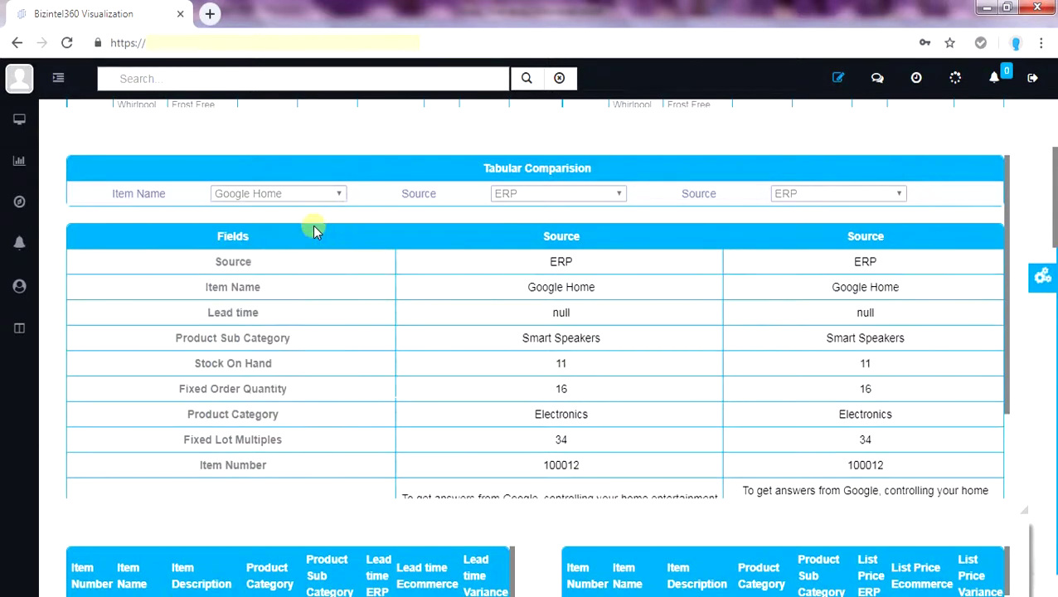
click(803, 197)
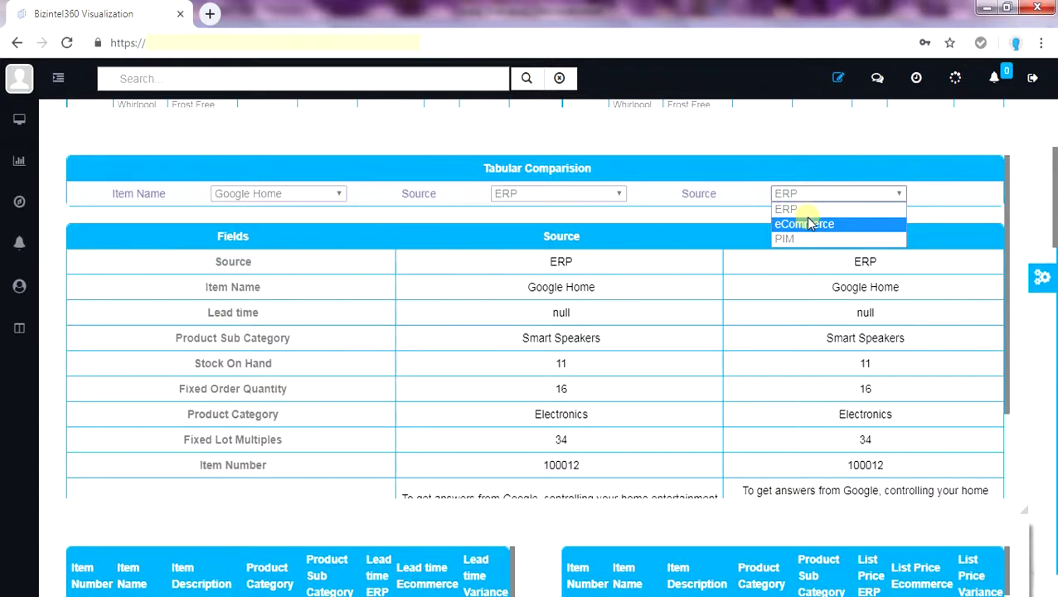
click(809, 224)
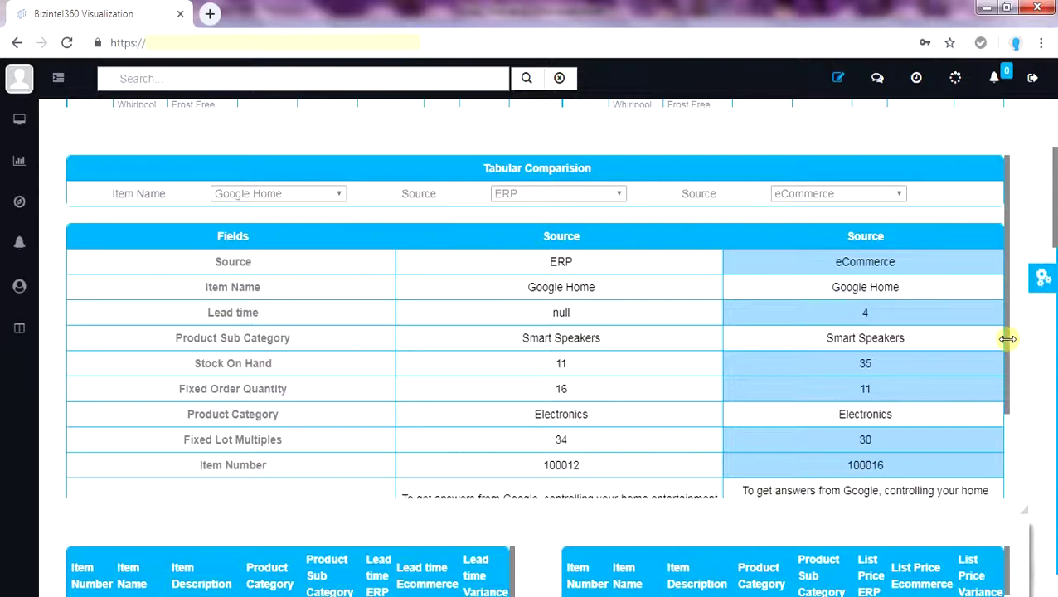
drag(1006, 341, 1011, 437)
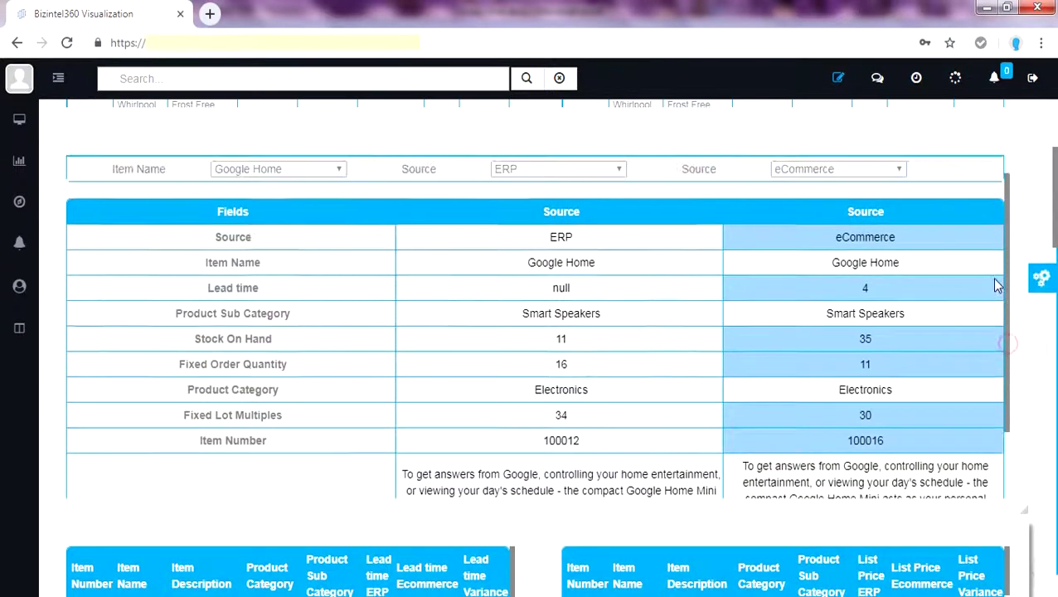
scroll(986, 257, up, 1)
scroll(1028, 282, down, 4)
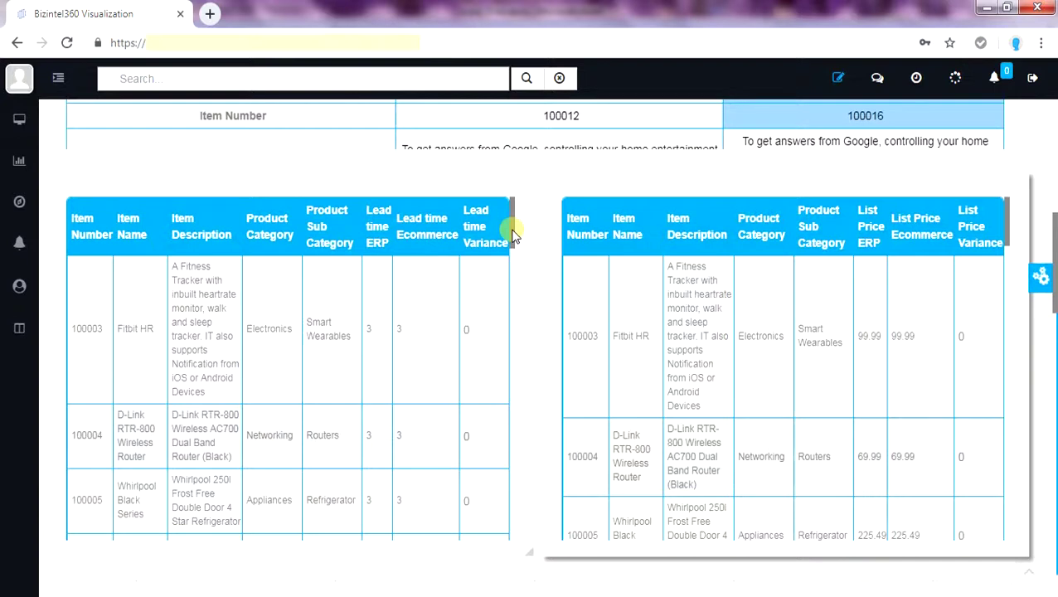
scroll(512, 234, down, 1)
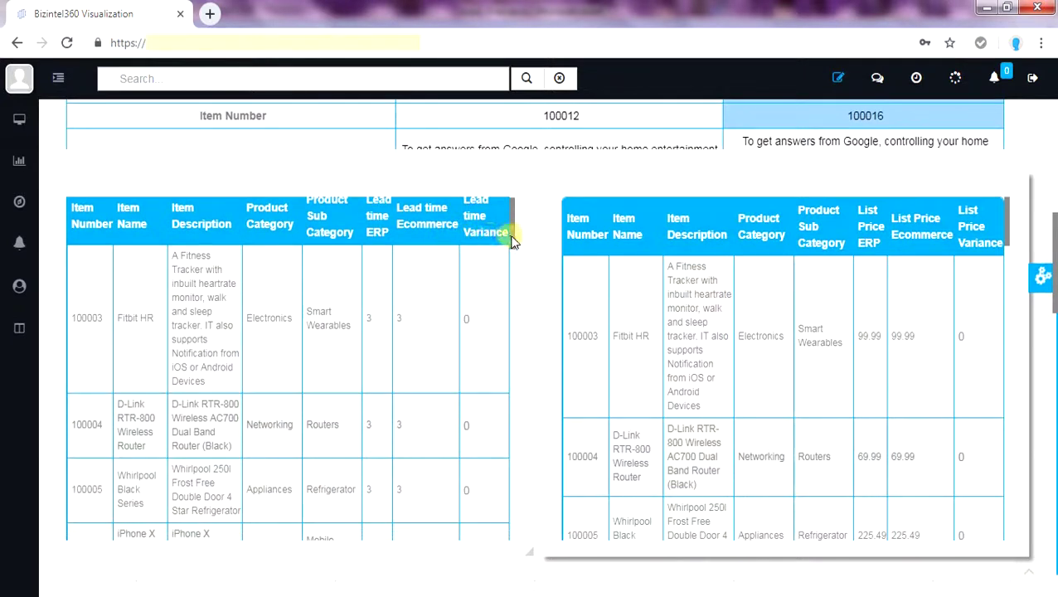
drag(512, 239, 506, 307)
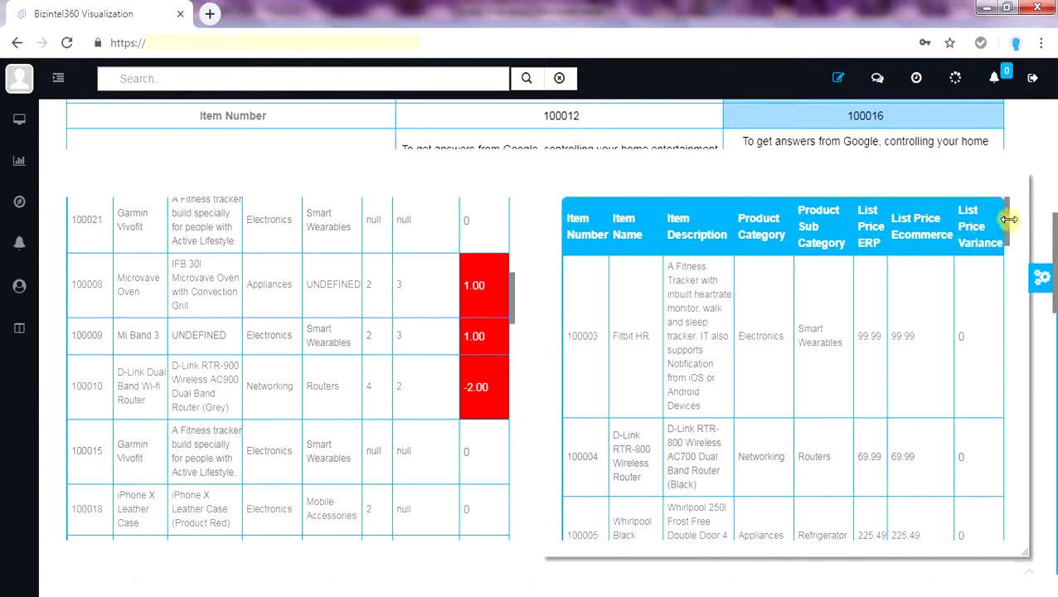
drag(1008, 220, 1011, 450)
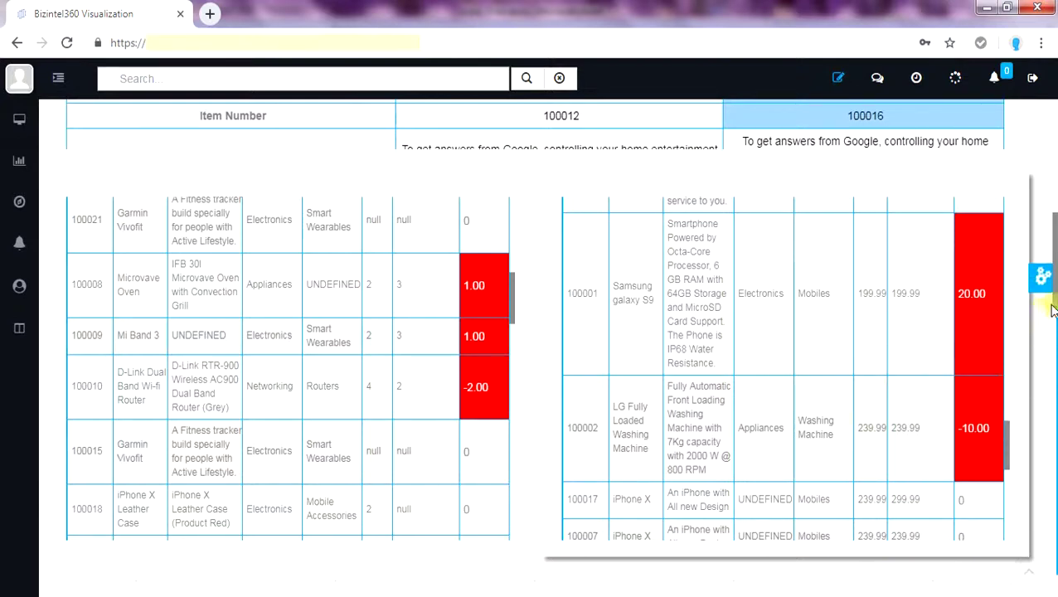
scroll(1054, 308, down, 1)
scroll(1053, 273, up, 4)
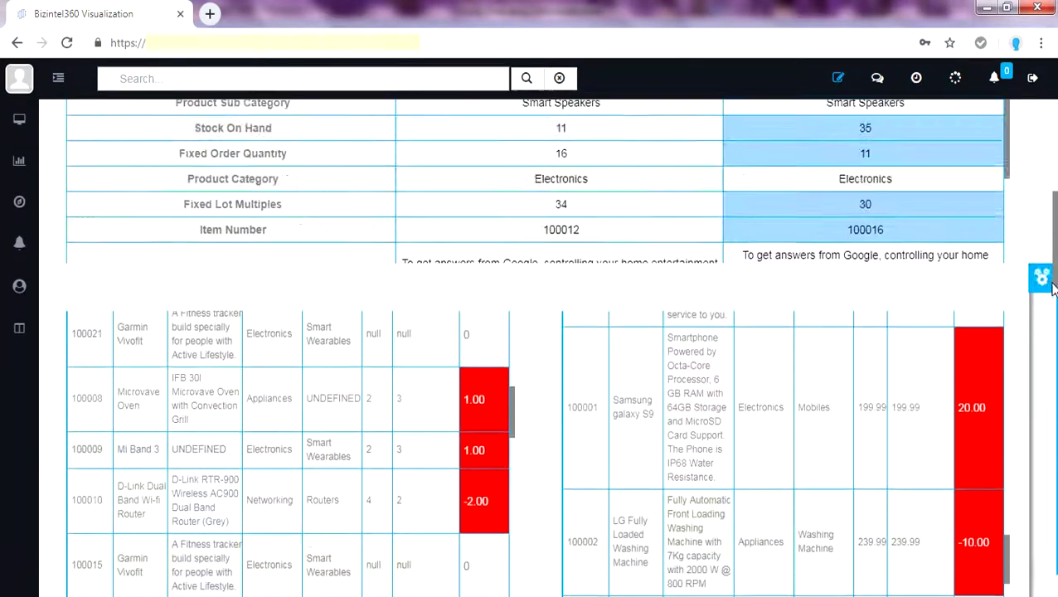
scroll(1051, 257, up, 7)
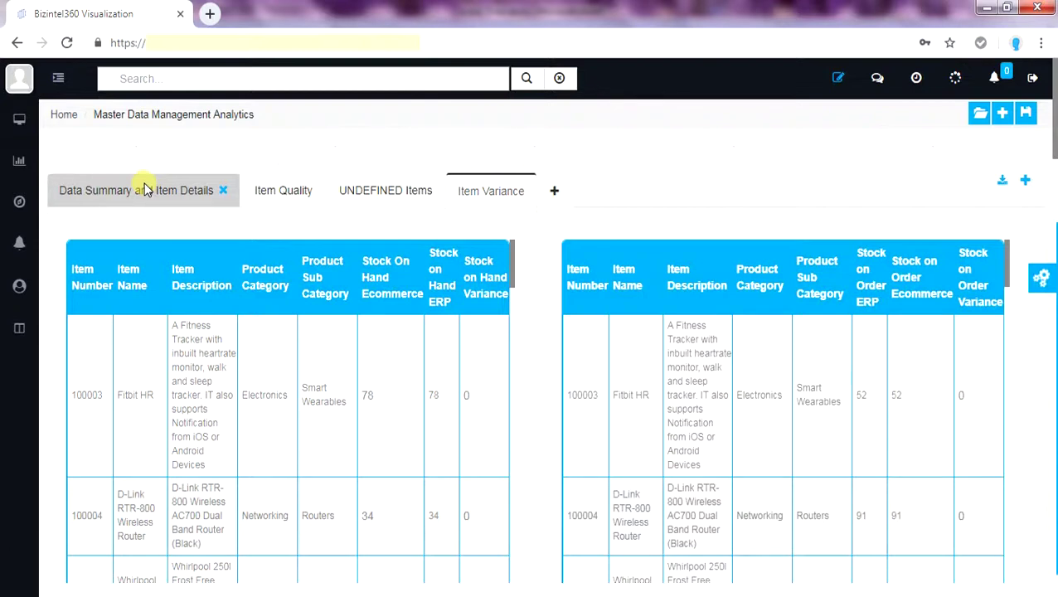
- Search the Data Summary and Item Details view for 'google', narrowing it to 12 Smart Speakers
click(143, 189)
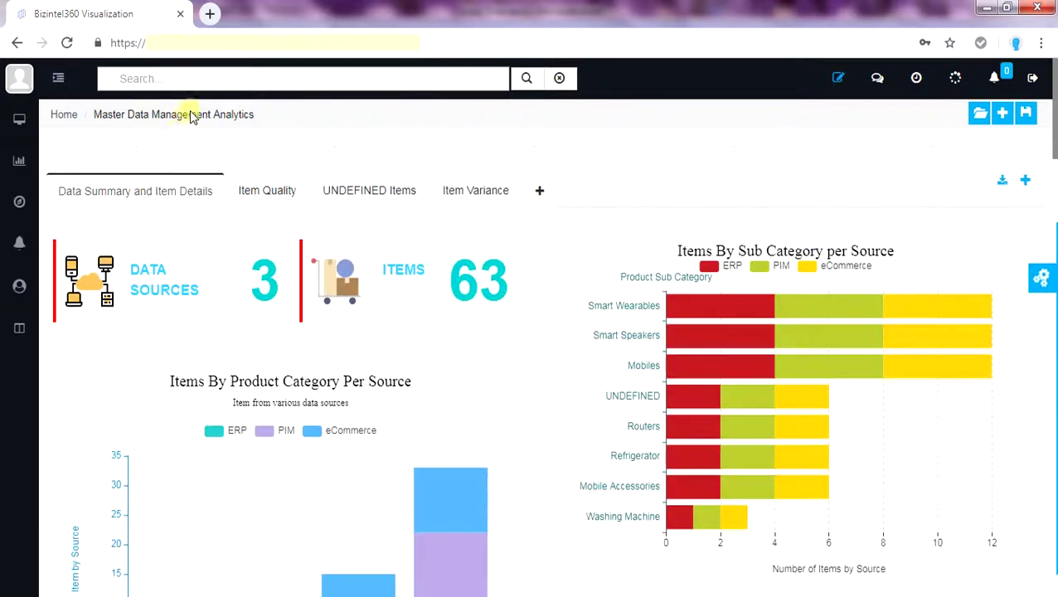
click(196, 79)
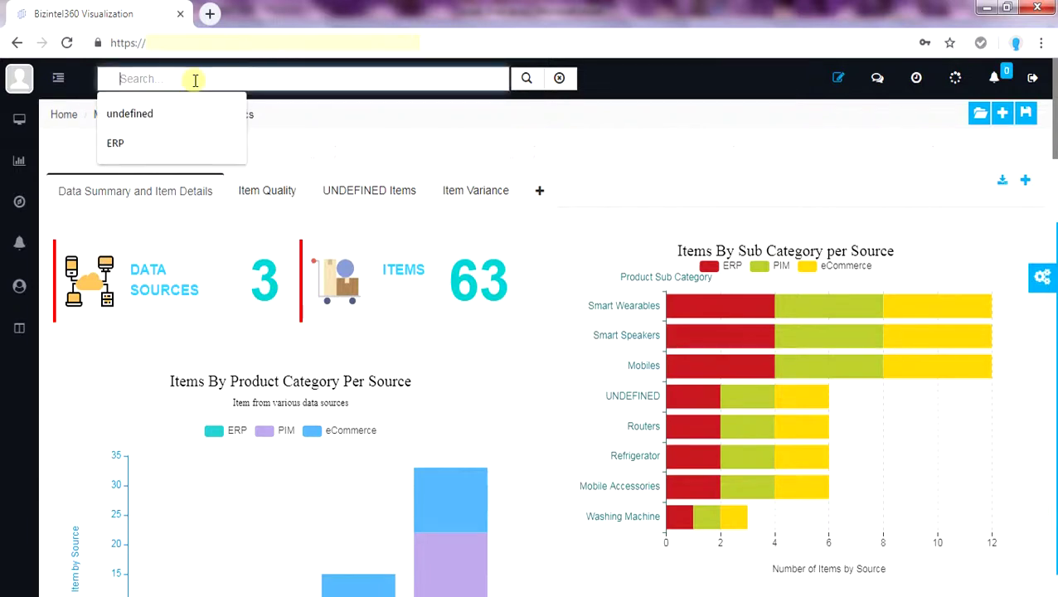
text(google)
key(Return)
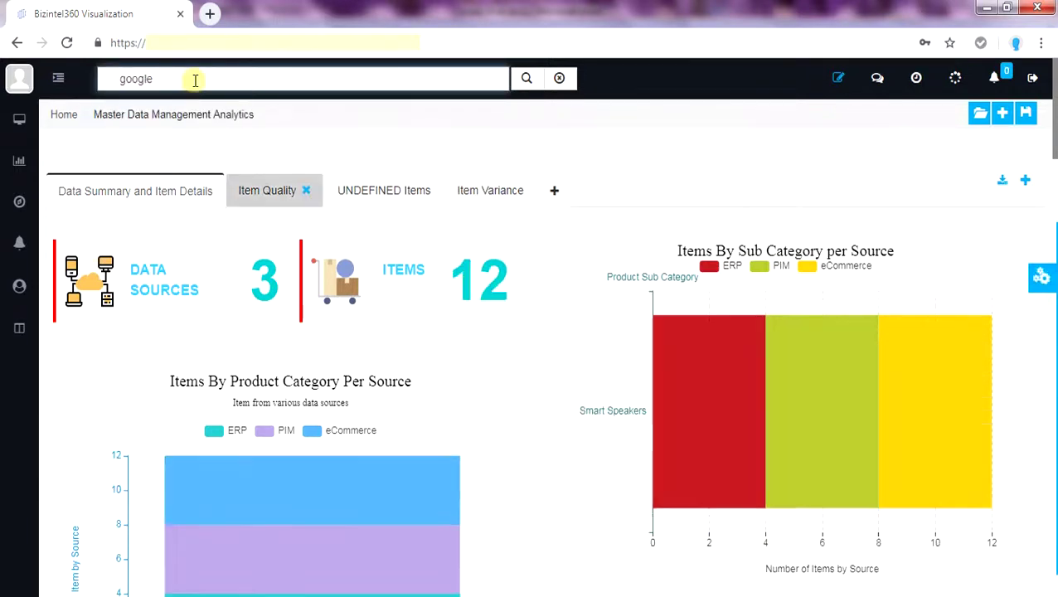
- Review the Google items in the Item Quality and Item Variance tabs, then return to Data Summary
click(264, 191)
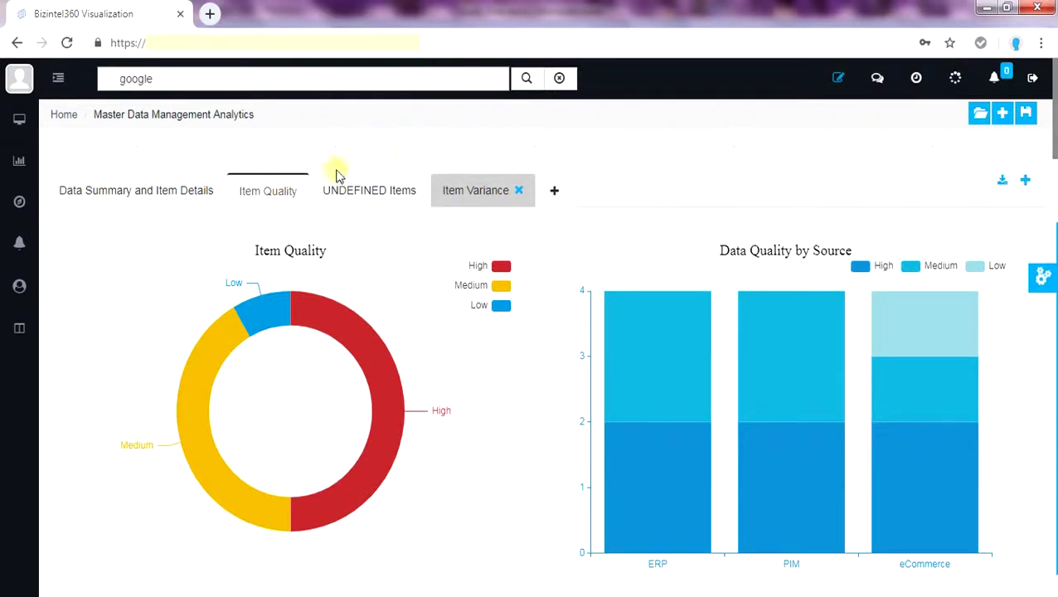
click(463, 184)
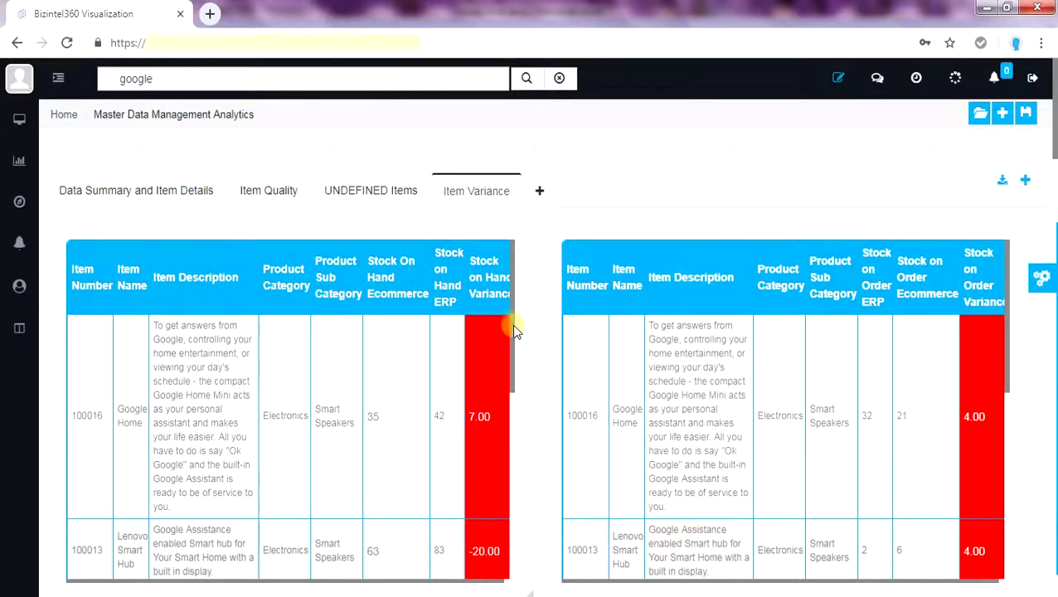
scroll(514, 331, down, 3)
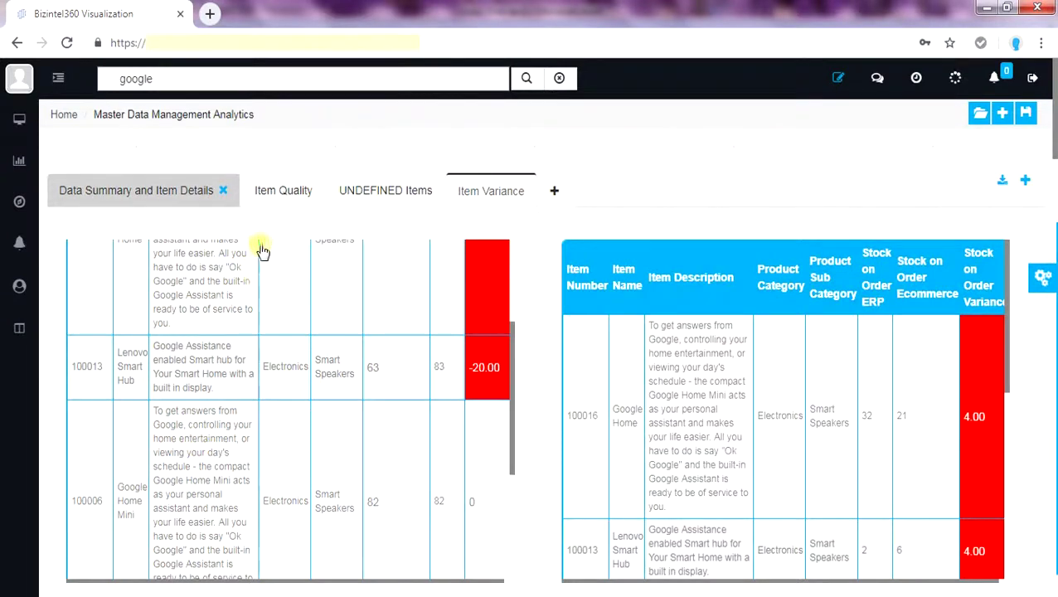
click(185, 188)
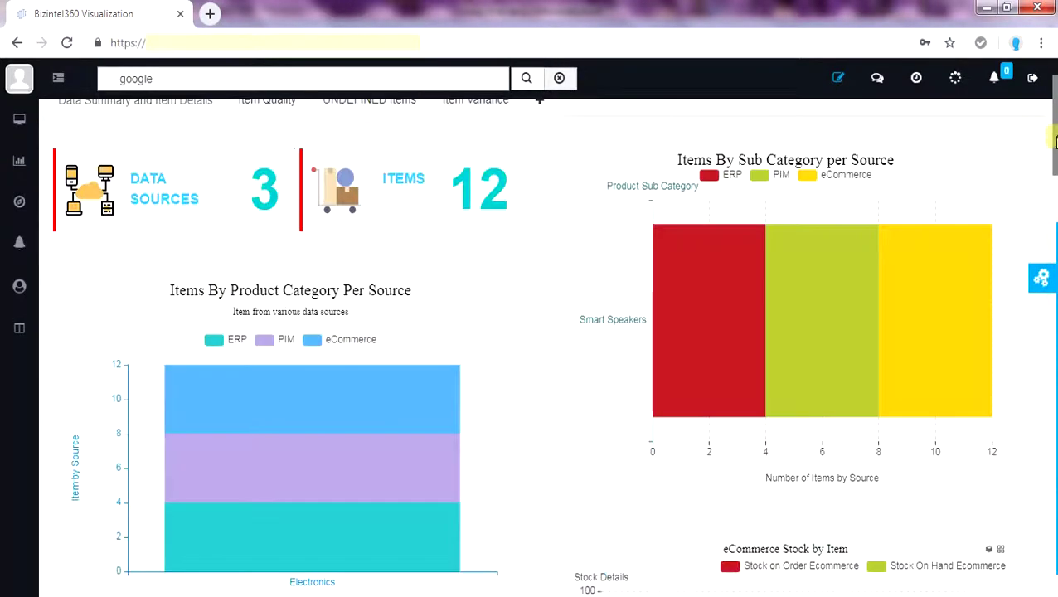
- Clear the 'google' search to restore all 63 items and show the Item Variance tables
click(559, 78)
scroll(1054, 184, down, 5)
scroll(1055, 184, up, 5)
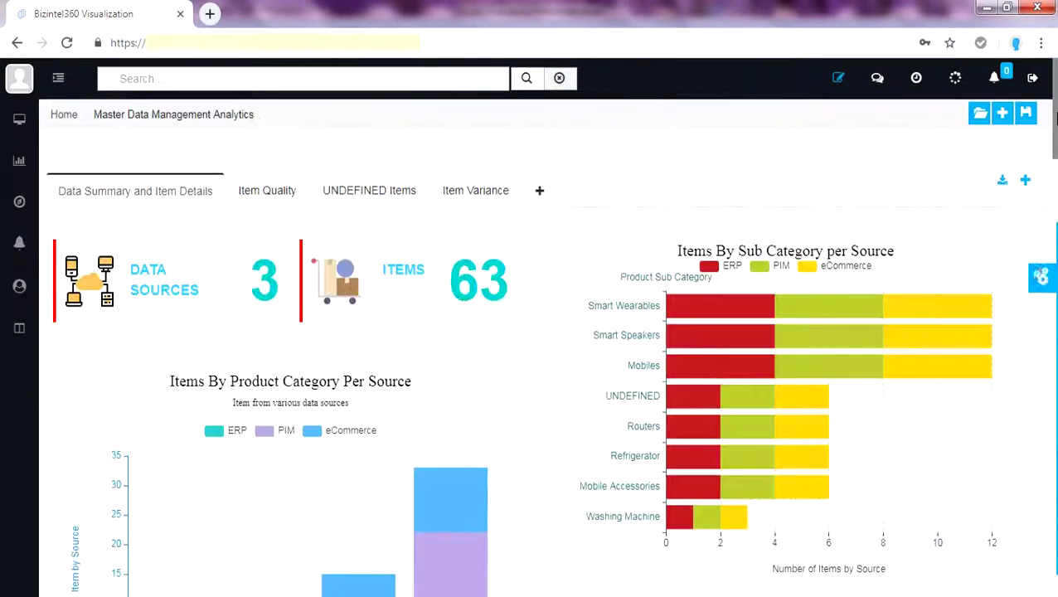
click(476, 190)
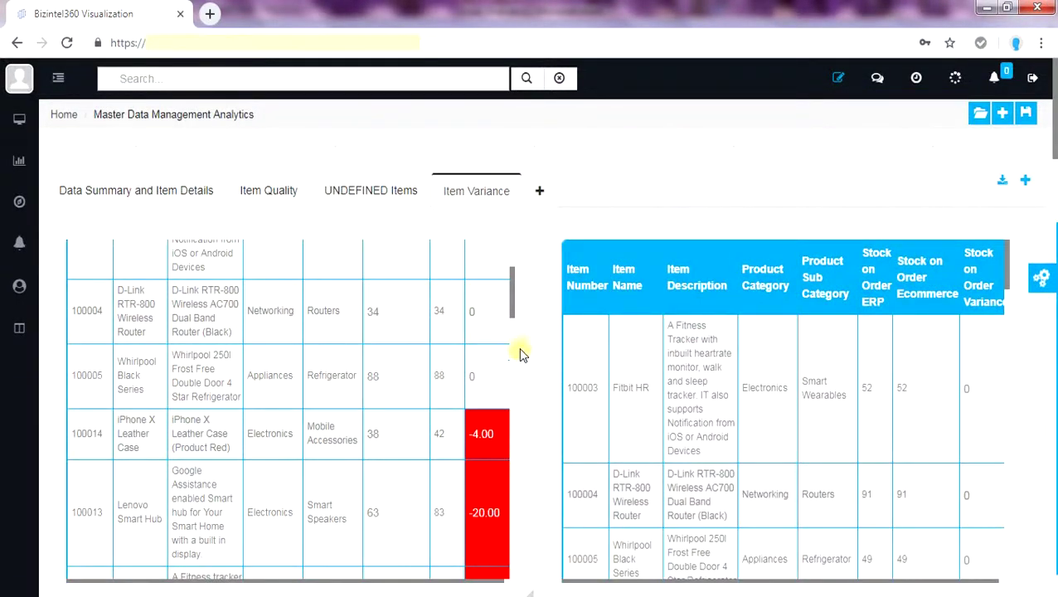